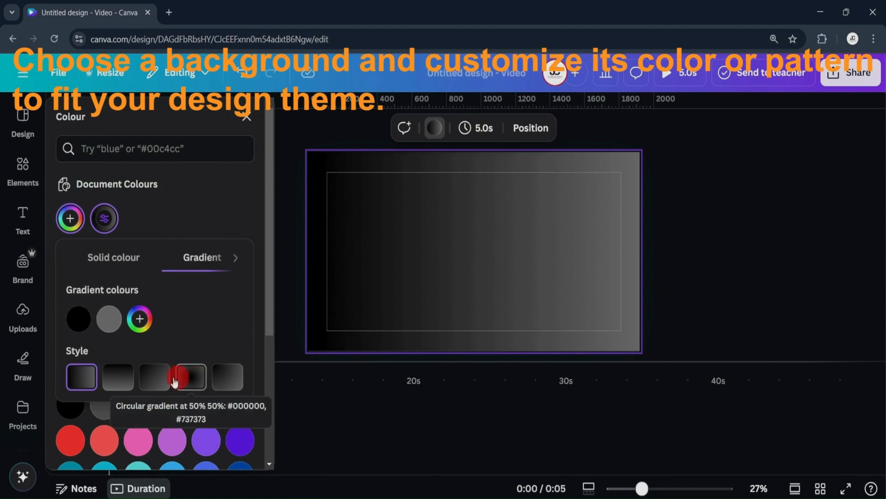
Give the background a circular gradient with dark grey #373333 at the centre fading to black at the edges
{"action": "left_click", "coordinate": [190, 377]}
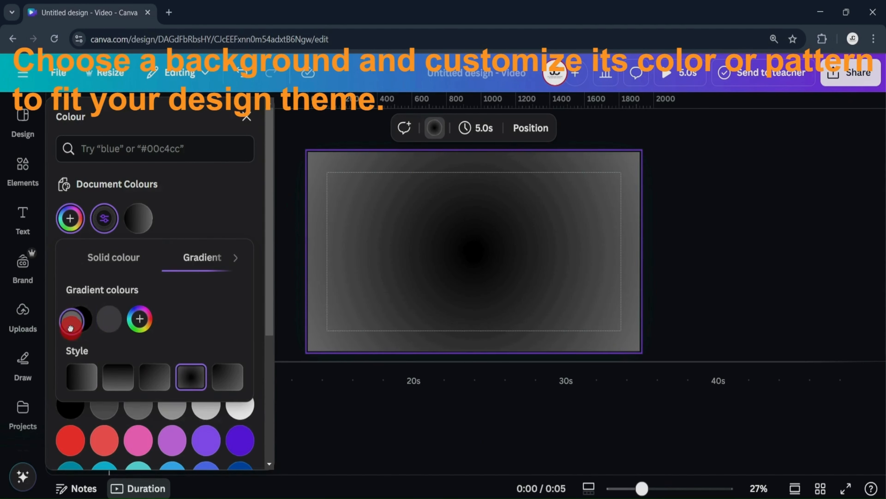
{"action": "left_click_drag", "start_coordinate": [71, 329], "coordinate": [79, 334]}
{"action": "left_click", "coordinate": [80, 334]}
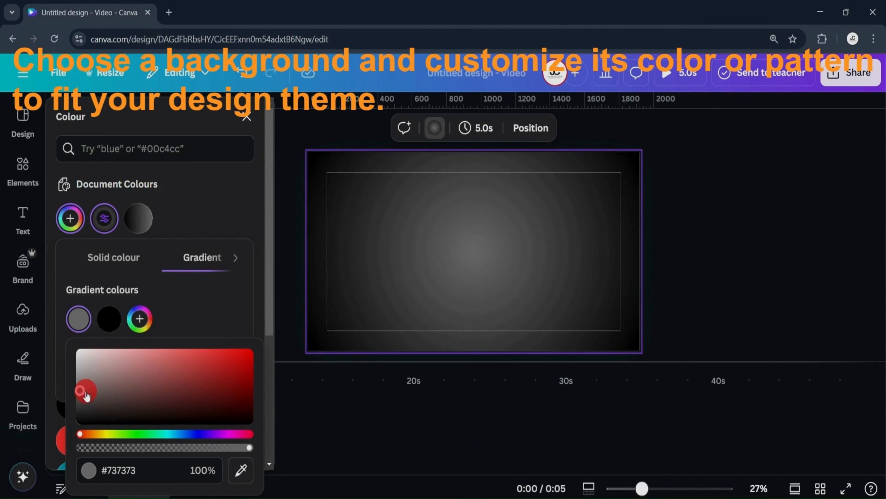
{"action": "left_click_drag", "start_coordinate": [80, 390], "coordinate": [88, 405]}
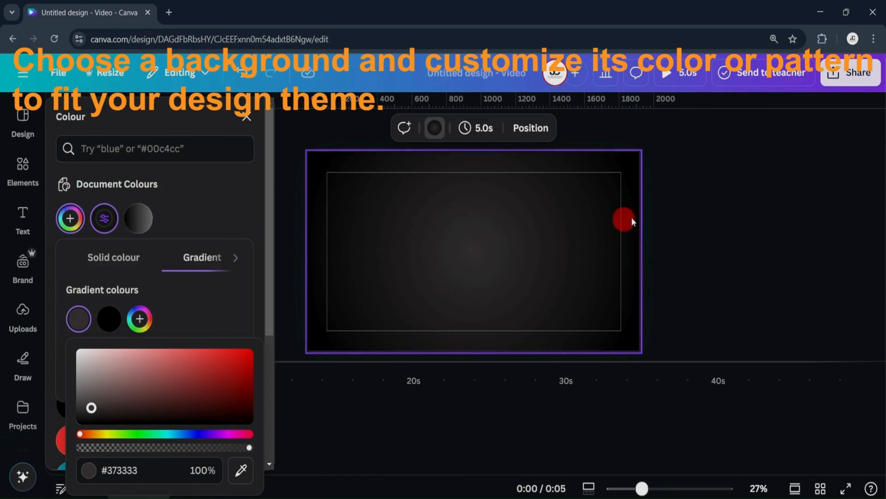
{"action": "left_click", "coordinate": [610, 223]}
{"action": "left_click", "coordinate": [712, 257]}
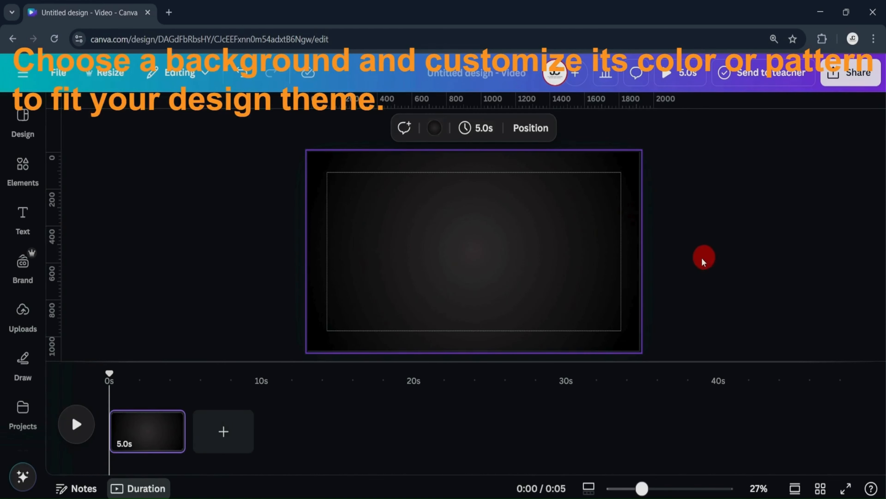
Insert the uploaded JC Computer Classes logo without the circular lettering and remove its background
{"action": "left_click", "coordinate": [25, 175]}
{"action": "left_click", "coordinate": [29, 335]}
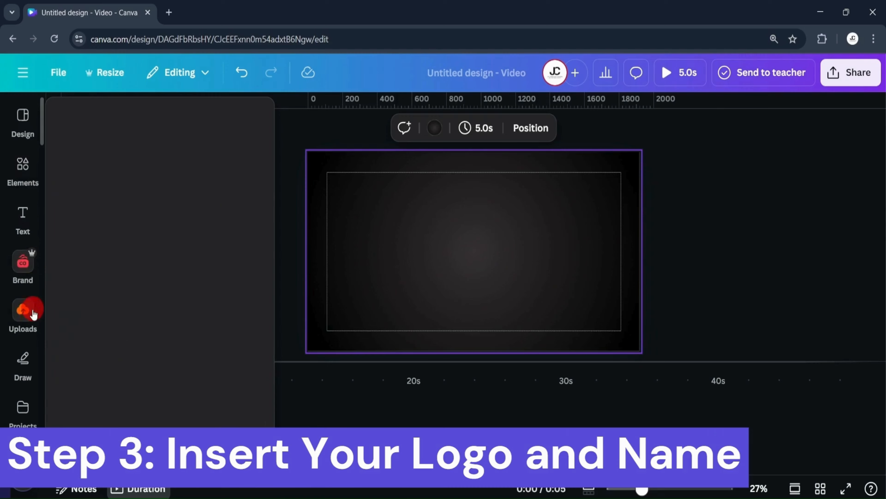
{"action": "scroll", "coordinate": [159, 228], "scroll_direction": "down", "scroll_amount": 10}
{"action": "scroll", "coordinate": [173, 297], "scroll_direction": "down", "scroll_amount": 3}
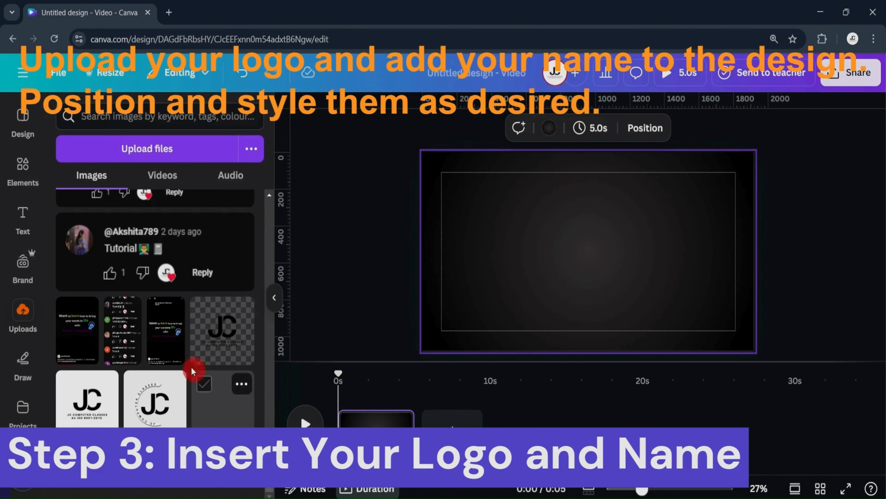
{"action": "left_click", "coordinate": [81, 406]}
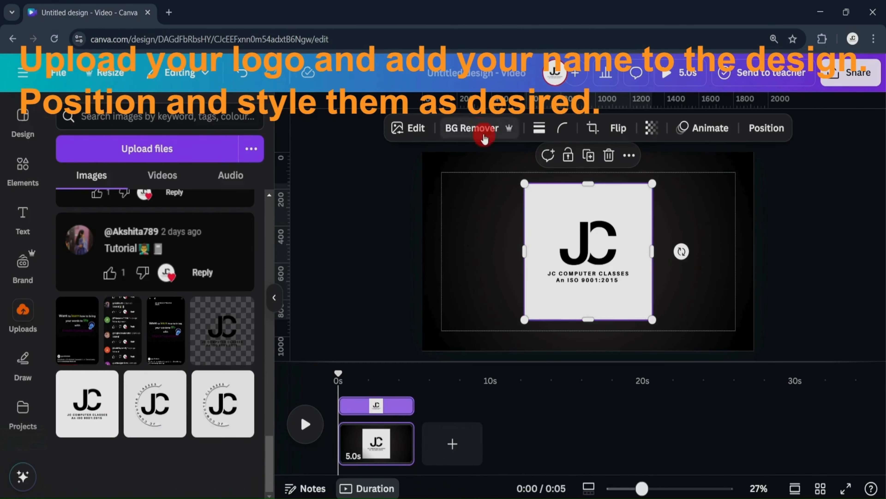
{"action": "left_click", "coordinate": [475, 128]}
{"action": "left_click", "coordinate": [401, 198]}
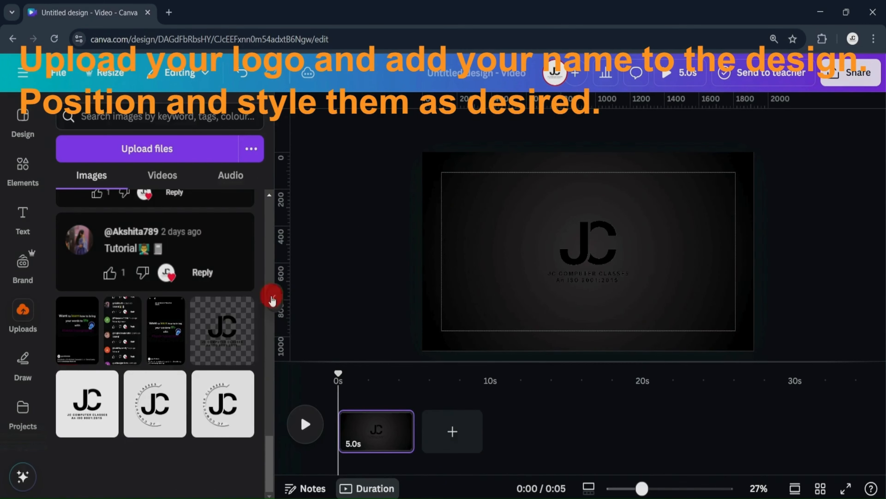
Crop the logo on all sides so that only the JC letters remain
{"action": "left_click", "coordinate": [274, 298]}
{"action": "left_click", "coordinate": [485, 233]}
{"action": "left_click_drag", "start_coordinate": [486, 316], "coordinate": [483, 271]}
{"action": "left_click_drag", "start_coordinate": [473, 184], "coordinate": [485, 219]}
{"action": "left_click_drag", "start_coordinate": [538, 244], "coordinate": [505, 254]}
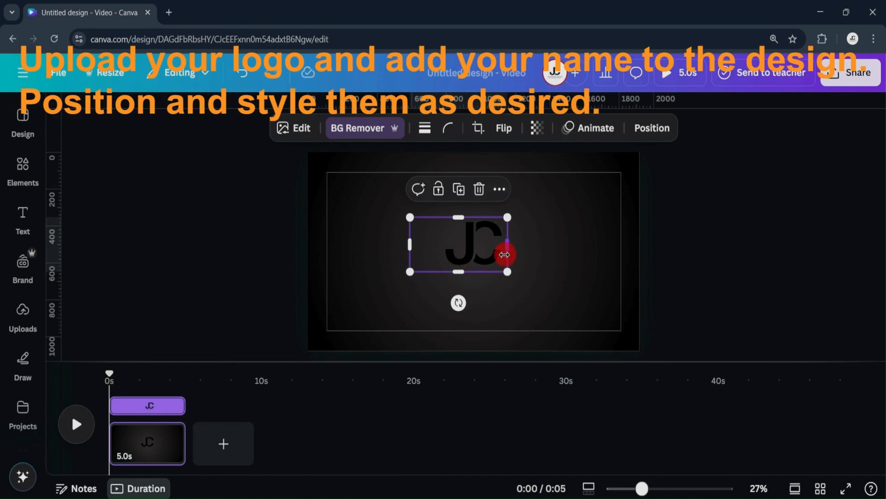
{"action": "left_click_drag", "start_coordinate": [416, 253], "coordinate": [460, 257]}
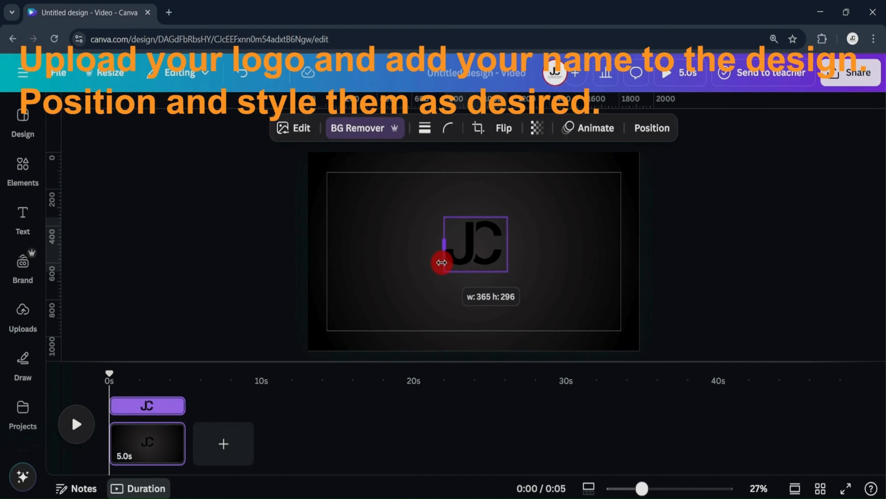
Adjust the logo's light settings, raising Brightness and Contrast to near maximum, to turn the black letters light grey
{"action": "left_click", "coordinate": [289, 131]}
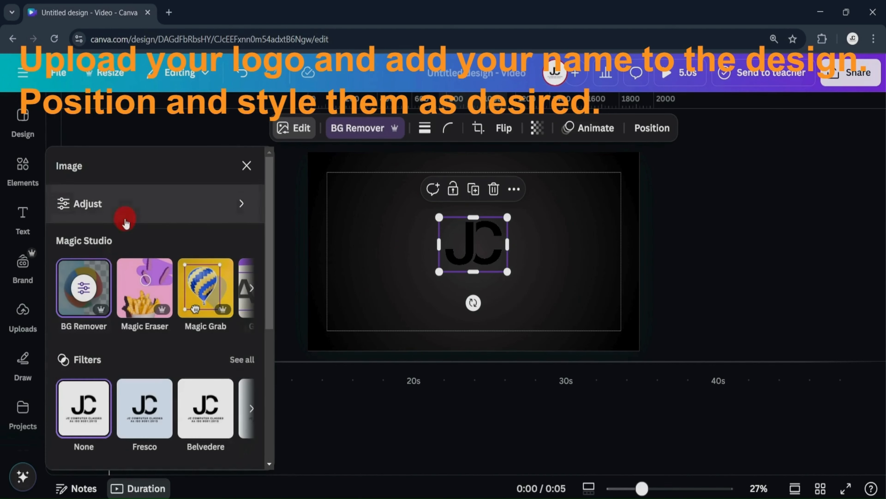
{"action": "left_click", "coordinate": [124, 208]}
{"action": "scroll", "coordinate": [148, 311], "scroll_direction": "down", "scroll_amount": 5}
{"action": "scroll", "coordinate": [138, 398], "scroll_direction": "down", "scroll_amount": 2}
{"action": "left_click_drag", "start_coordinate": [137, 360], "coordinate": [217, 363]}
{"action": "left_click_drag", "start_coordinate": [139, 408], "coordinate": [14, 415]}
{"action": "scroll", "coordinate": [128, 362], "scroll_direction": "up", "scroll_amount": 4}
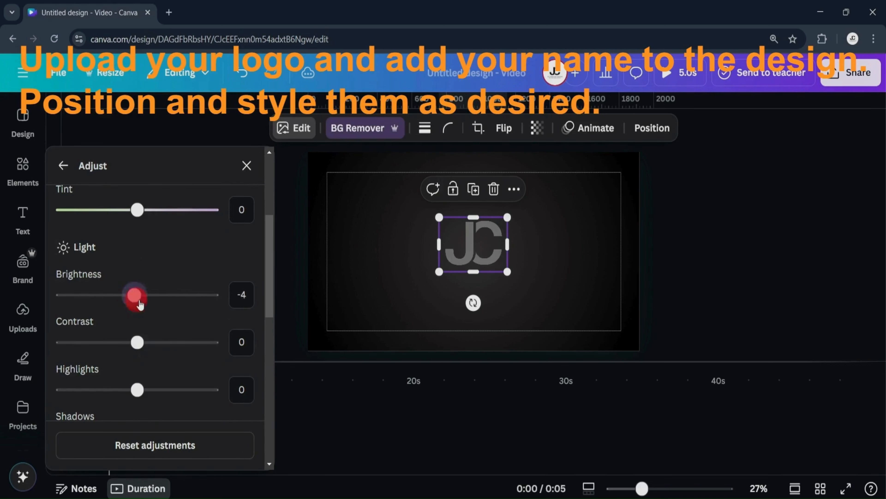
{"action": "left_click_drag", "start_coordinate": [140, 303], "coordinate": [217, 296]}
{"action": "left_click_drag", "start_coordinate": [137, 342], "coordinate": [214, 341]}
{"action": "left_click", "coordinate": [392, 330]}
Add a drop shadow effect to the JC logo
{"action": "left_click", "coordinate": [457, 253]}
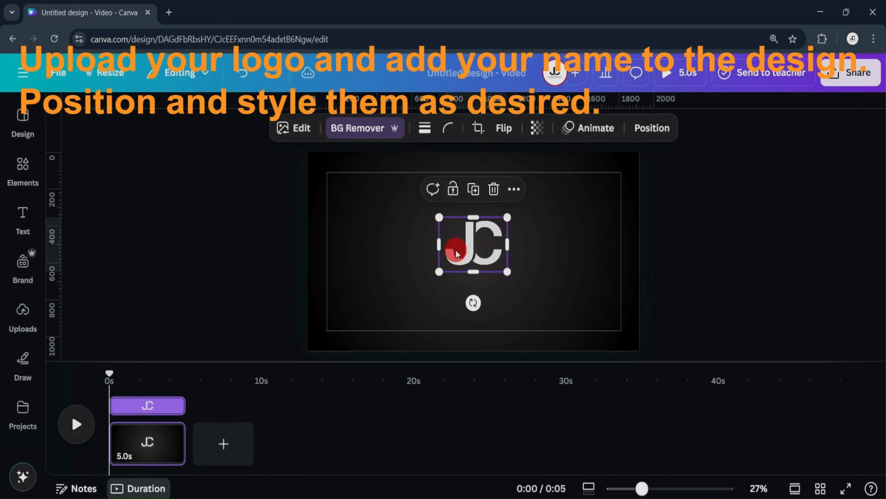
{"action": "left_click", "coordinate": [296, 127]}
{"action": "scroll", "coordinate": [157, 384], "scroll_direction": "down", "scroll_amount": 5}
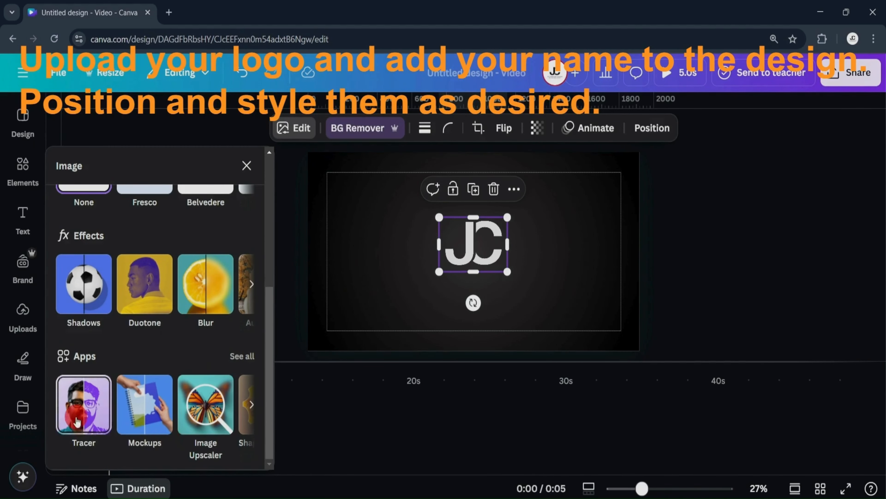
{"action": "left_click", "coordinate": [252, 284]}
{"action": "left_click", "coordinate": [58, 284]}
{"action": "left_click", "coordinate": [84, 284]}
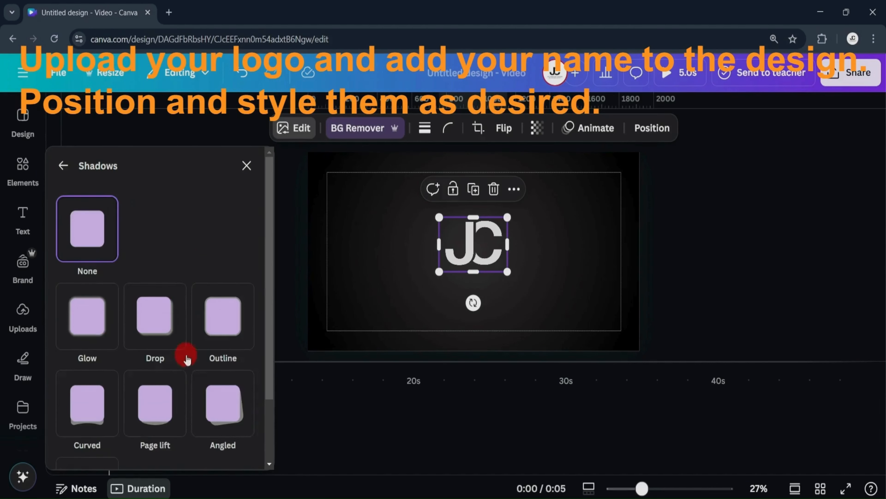
{"action": "scroll", "coordinate": [133, 372], "scroll_direction": "down", "scroll_amount": 2}
{"action": "left_click", "coordinate": [171, 278]}
{"action": "left_click", "coordinate": [495, 271]}
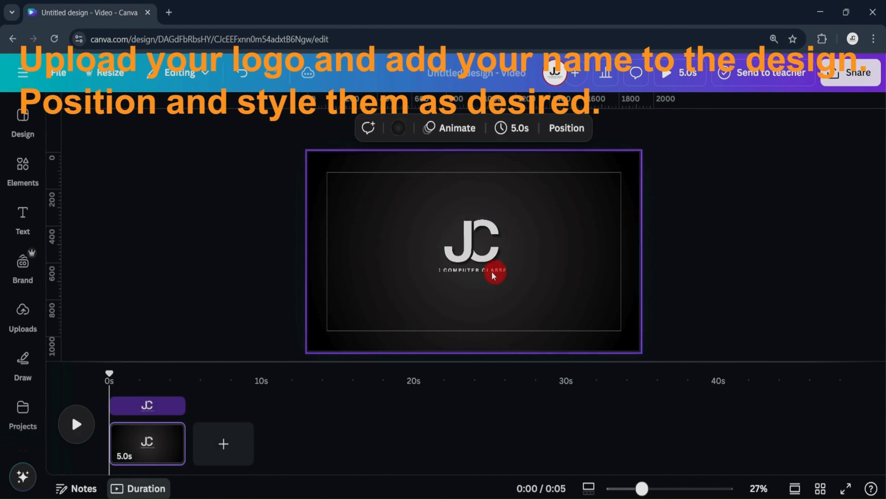
Recrop the logo tightly around the JC letters to about 339 × 266, cutting off the leftover lettering below
{"action": "left_click", "coordinate": [470, 269]}
{"action": "left_click_drag", "start_coordinate": [474, 272], "coordinate": [476, 265]}
{"action": "scroll", "coordinate": [490, 271], "scroll_direction": "up", "scroll_amount": 5}
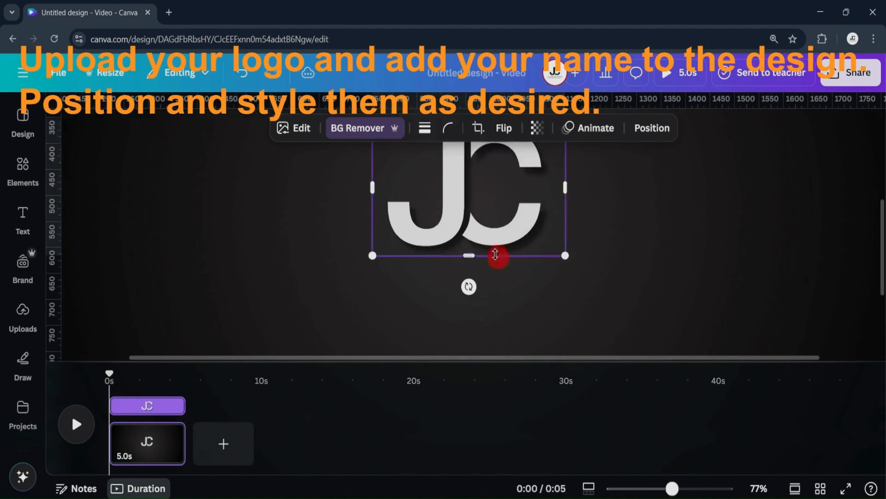
{"action": "left_click_drag", "start_coordinate": [469, 196], "coordinate": [469, 246]}
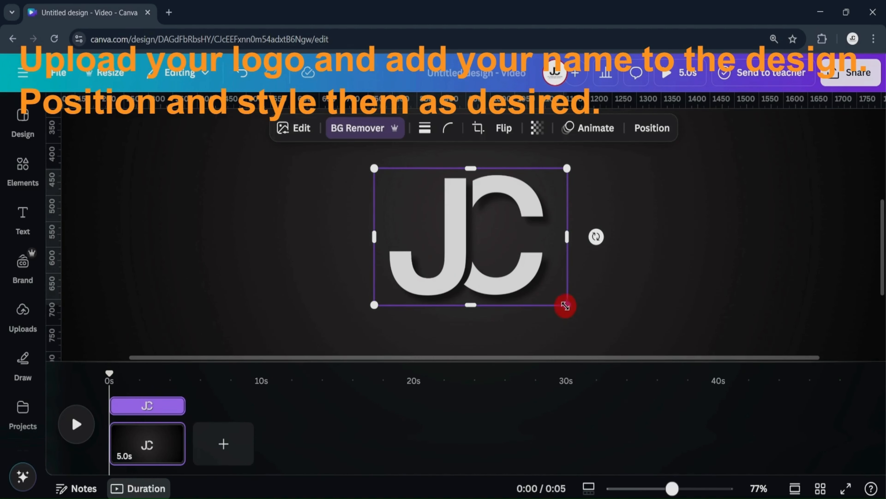
{"action": "left_click_drag", "start_coordinate": [476, 306], "coordinate": [478, 307]}
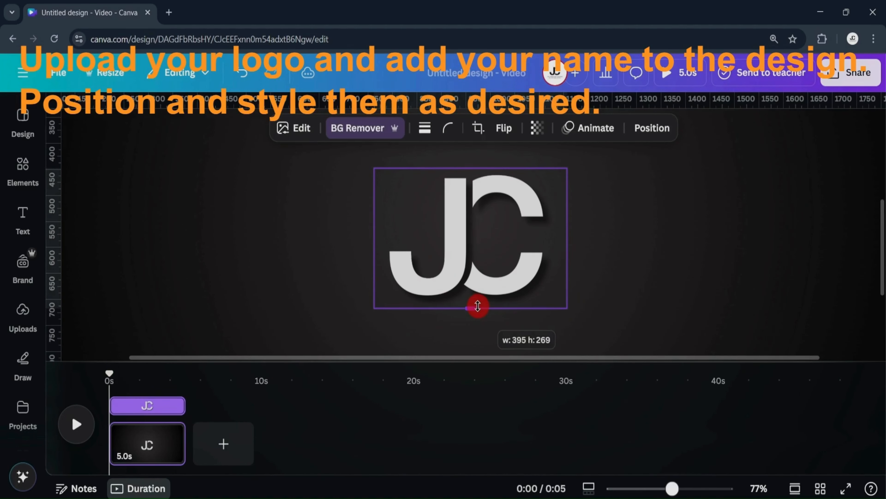
{"action": "left_click_drag", "start_coordinate": [563, 248], "coordinate": [551, 248]}
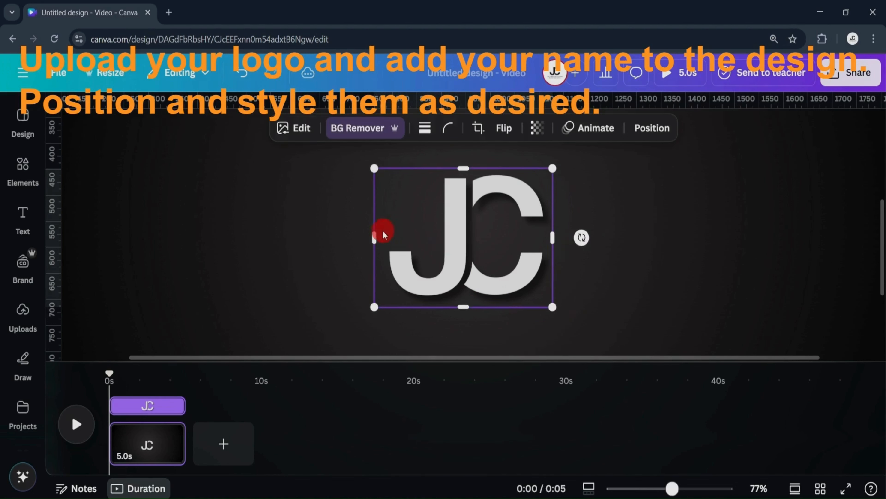
{"action": "left_click_drag", "start_coordinate": [375, 237], "coordinate": [383, 236]}
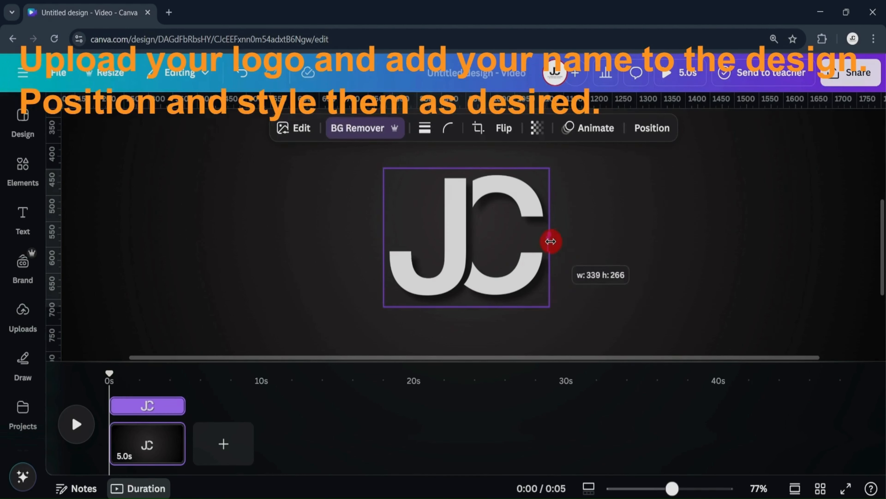
Enlarge the JC logo and centre it on the page
{"action": "left_click_drag", "start_coordinate": [551, 320], "coordinate": [601, 349]}
{"action": "scroll", "coordinate": [555, 303], "scroll_direction": "down", "scroll_amount": 5}
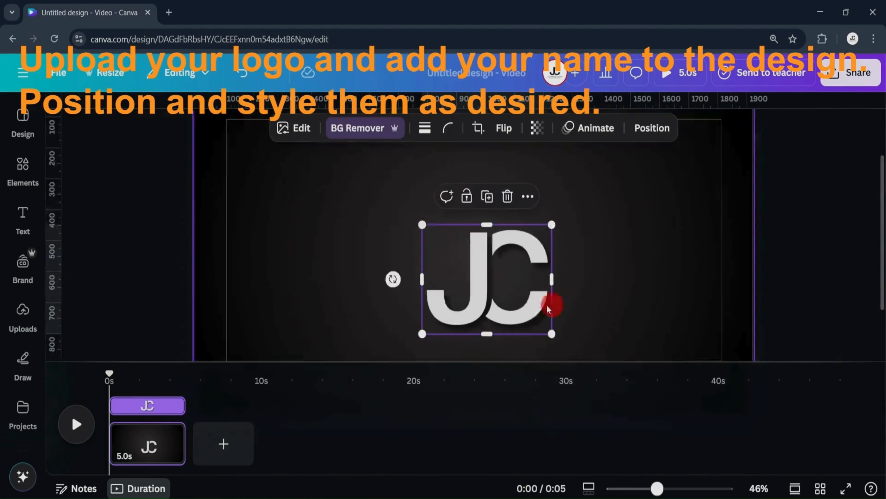
{"action": "left_click_drag", "start_coordinate": [524, 301], "coordinate": [517, 282]}
{"action": "left_click_drag", "start_coordinate": [509, 245], "coordinate": [489, 257]}
{"action": "left_click", "coordinate": [565, 246]}
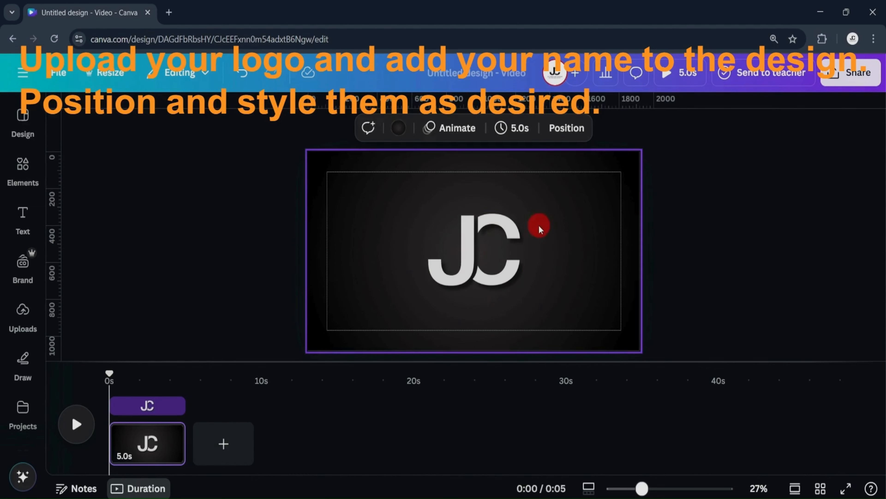
Add a heading over the lower part of the logo with the text "JCC OFFICIAL"
{"action": "left_click", "coordinate": [23, 220]}
{"action": "left_click", "coordinate": [120, 293]}
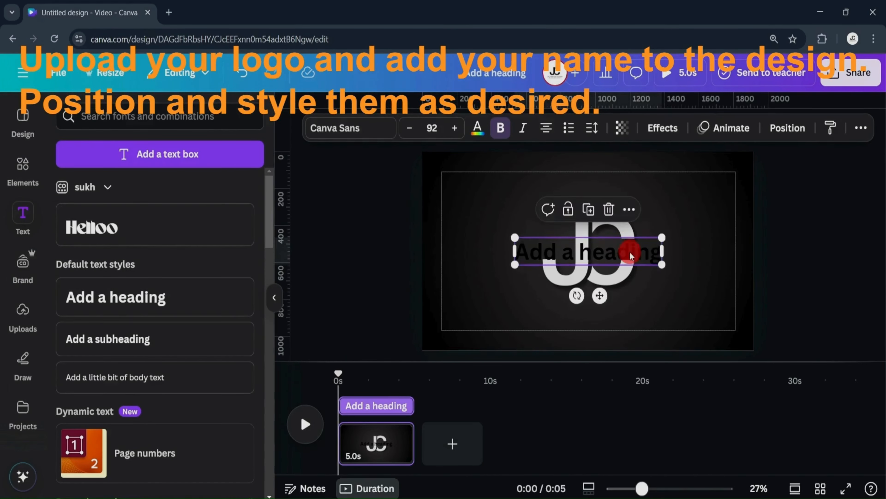
{"action": "left_click_drag", "start_coordinate": [629, 251], "coordinate": [629, 287]}
{"action": "left_click", "coordinate": [566, 266]}
{"action": "double_click", "coordinate": [577, 286]}
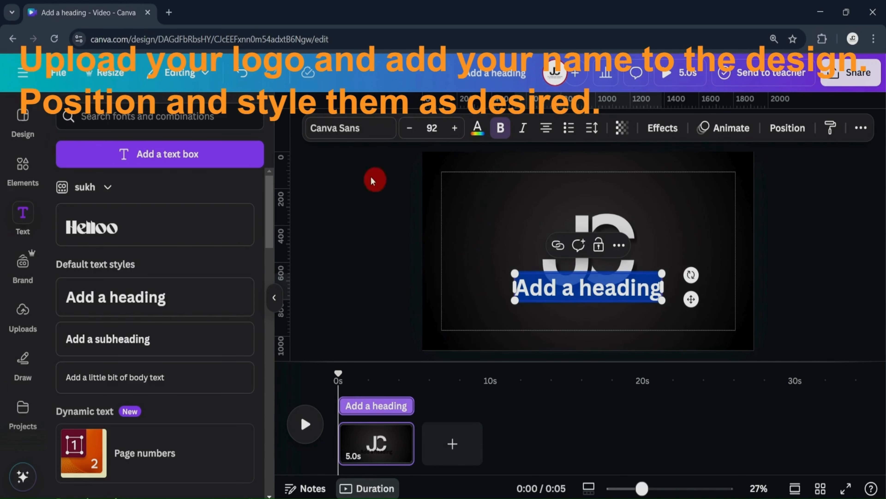
{"action": "type", "text": "JCC"}
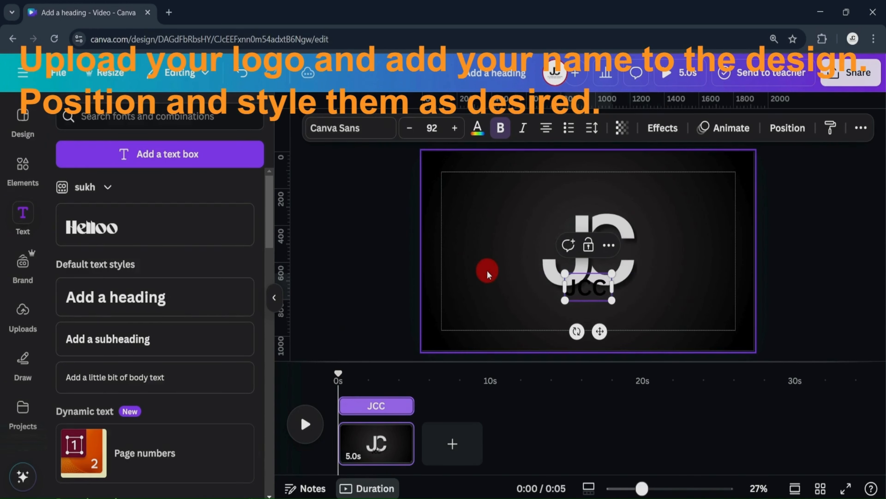
{"action": "type", "text": " OFFICIAL"}
{"action": "left_click", "coordinate": [487, 270]}
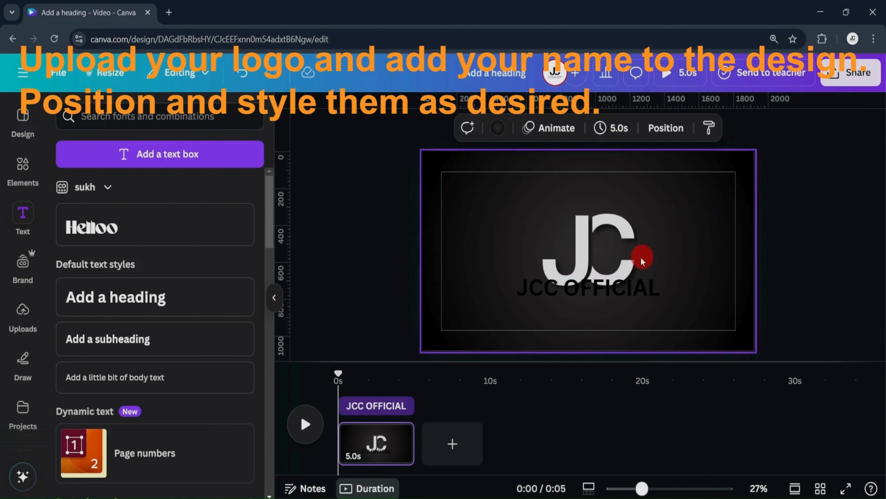
Move the JCC OFFICIAL heading below the logo and change its font to Poppins
{"action": "left_click", "coordinate": [614, 289]}
{"action": "left_click_drag", "start_coordinate": [614, 289], "coordinate": [610, 304]}
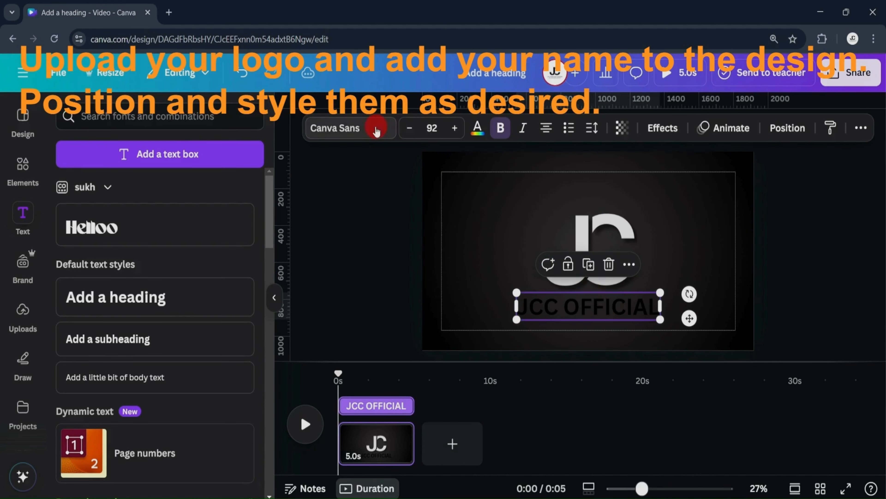
{"action": "left_click", "coordinate": [349, 128]}
{"action": "type", "text": "POP"}
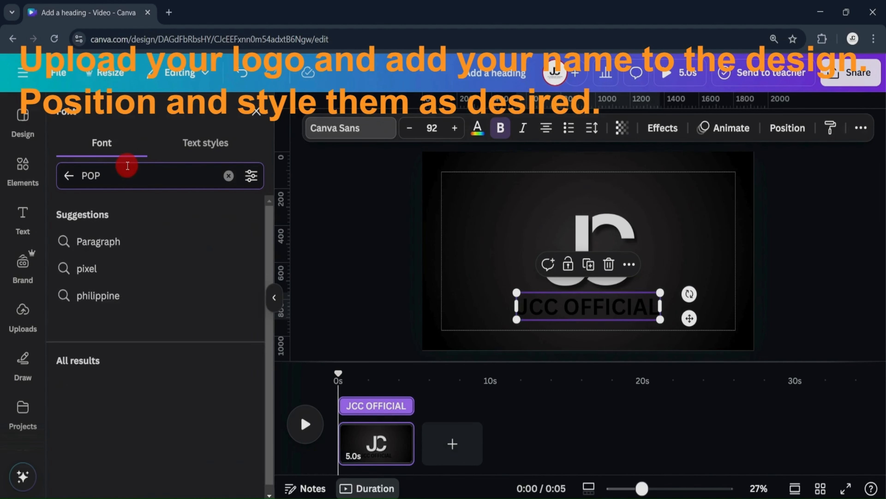
{"action": "left_click", "coordinate": [124, 241]}
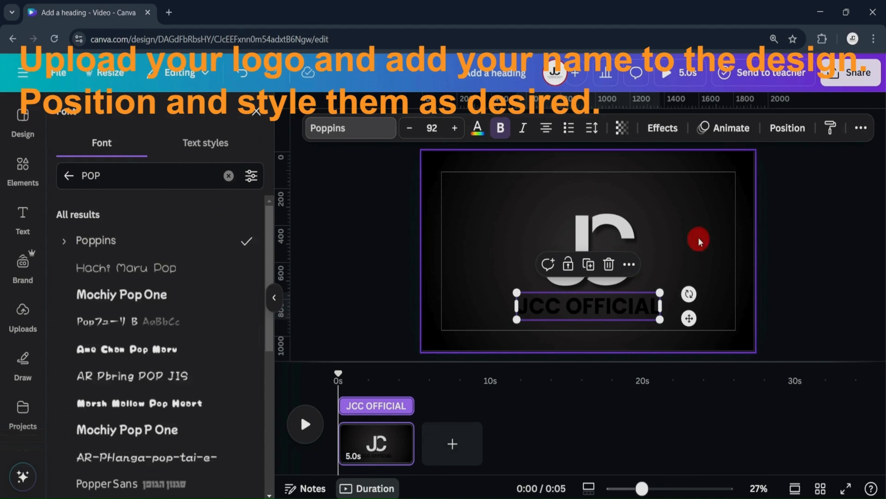
Colour the JCC OFFICIAL heading white and reduce its font size to 86
{"action": "left_click", "coordinate": [671, 202]}
{"action": "left_click", "coordinate": [601, 301]}
{"action": "left_click", "coordinate": [477, 128]}
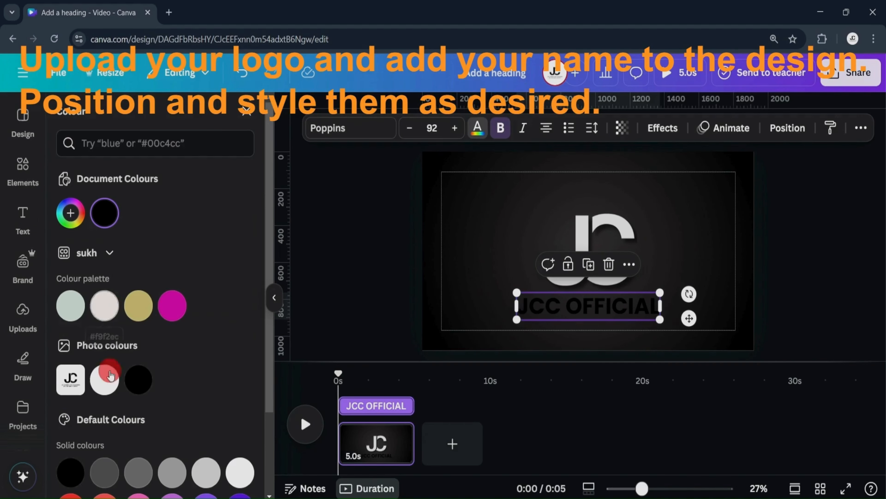
{"action": "left_click", "coordinate": [241, 465]}
{"action": "left_click", "coordinate": [410, 127]}
{"action": "left_click", "coordinate": [409, 128]}
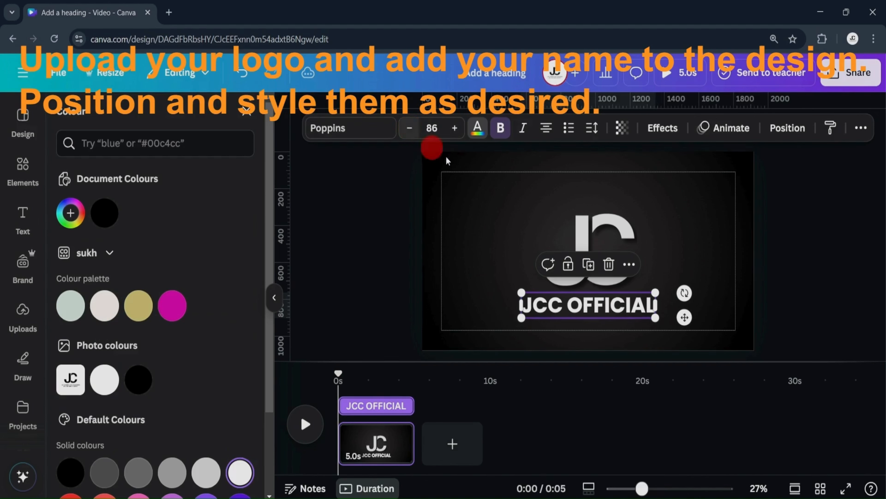
Shrink the JC logo slightly and recentre it on the page above the heading
{"action": "left_click", "coordinate": [634, 274]}
{"action": "left_click_drag", "start_coordinate": [636, 291], "coordinate": [624, 279]}
{"action": "left_click_drag", "start_coordinate": [585, 242], "coordinate": [592, 249]}
Set the JCC OFFICIAL heading's font size to 56 and centre it directly beneath the logo
{"action": "left_click", "coordinate": [582, 312]}
{"action": "left_click_drag", "start_coordinate": [656, 317], "coordinate": [658, 318]}
{"action": "left_click", "coordinate": [432, 128]}
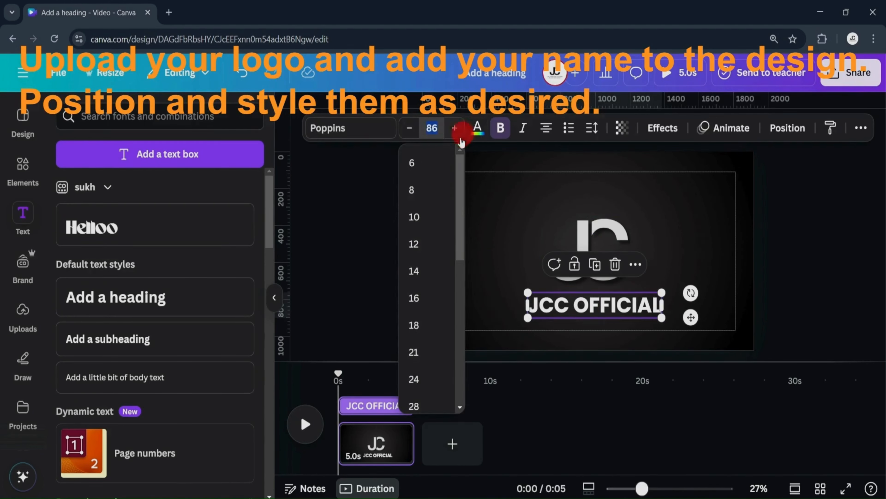
{"action": "scroll", "coordinate": [415, 244], "scroll_direction": "down", "scroll_amount": 5}
{"action": "left_click", "coordinate": [428, 232]}
{"action": "left_click_drag", "start_coordinate": [617, 304], "coordinate": [609, 297]}
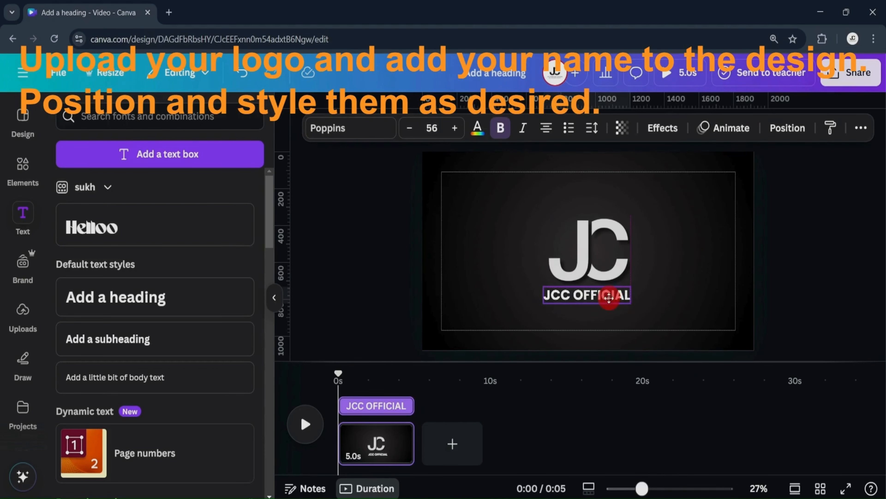
{"action": "left_click", "coordinate": [615, 252]}
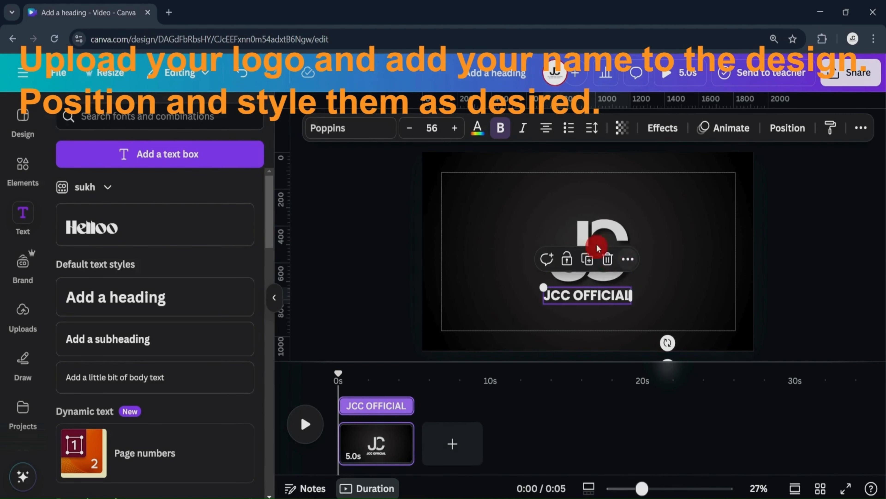
Shrink the JC logo slightly and move the JCC OFFICIAL heading up closer beneath it
{"action": "left_click_drag", "start_coordinate": [630, 283], "coordinate": [607, 264]}
{"action": "left_click", "coordinate": [604, 294]}
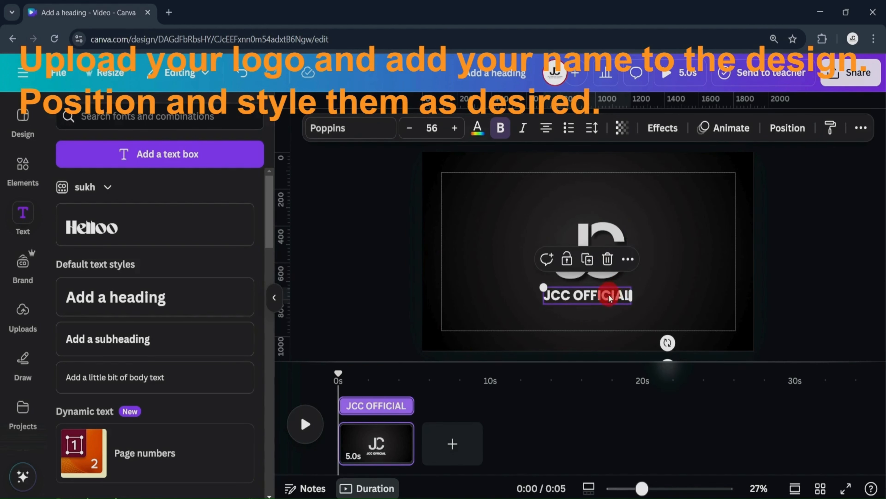
{"action": "left_click_drag", "start_coordinate": [609, 295], "coordinate": [609, 295]}
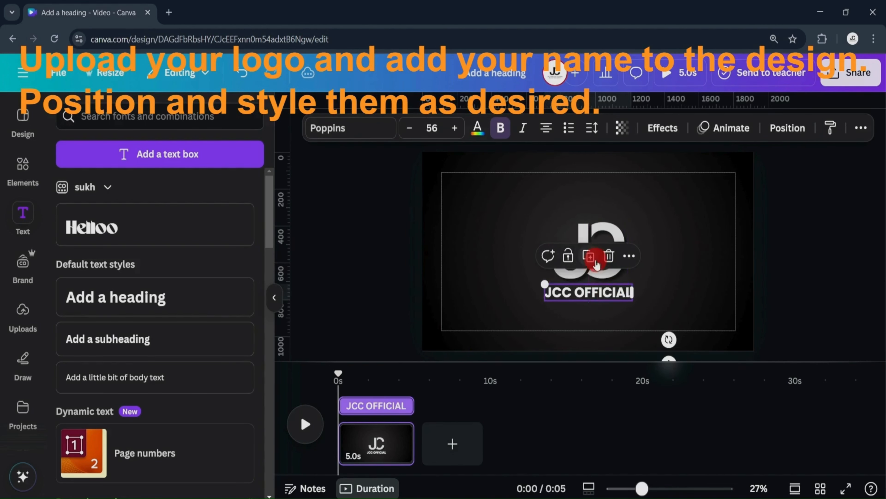
{"action": "left_click", "coordinate": [596, 239]}
{"action": "left_click", "coordinate": [597, 285]}
{"action": "left_click", "coordinate": [605, 241]}
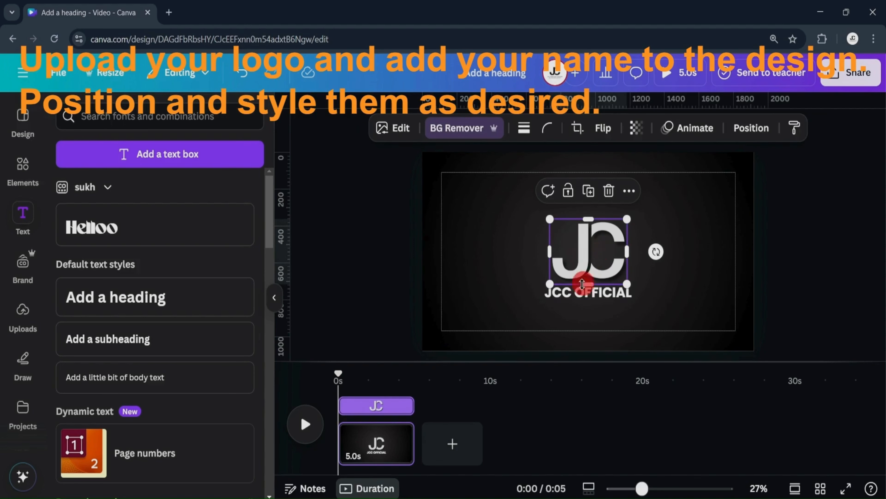
Move the JC logo and the JCC OFFICIAL heading together slightly upward on the page
{"action": "left_click", "coordinate": [601, 293]}
{"action": "left_click", "coordinate": [599, 272], "text": "shift"}
{"action": "left_click_drag", "start_coordinate": [598, 272], "coordinate": [598, 265]}
{"action": "left_click", "coordinate": [692, 222]}
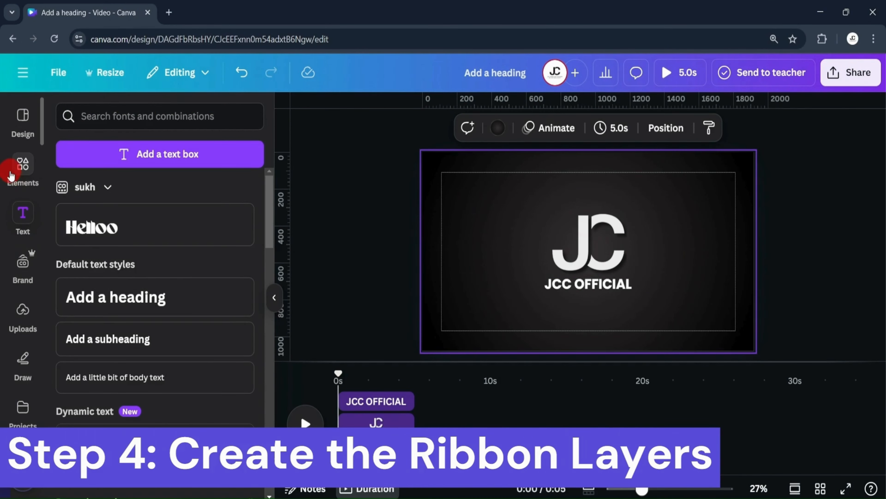
Find the rectangle shape among the elements and add it to the page
{"action": "left_click", "coordinate": [21, 166]}
{"action": "left_click", "coordinate": [140, 105]}
{"action": "type", "text": "s"}
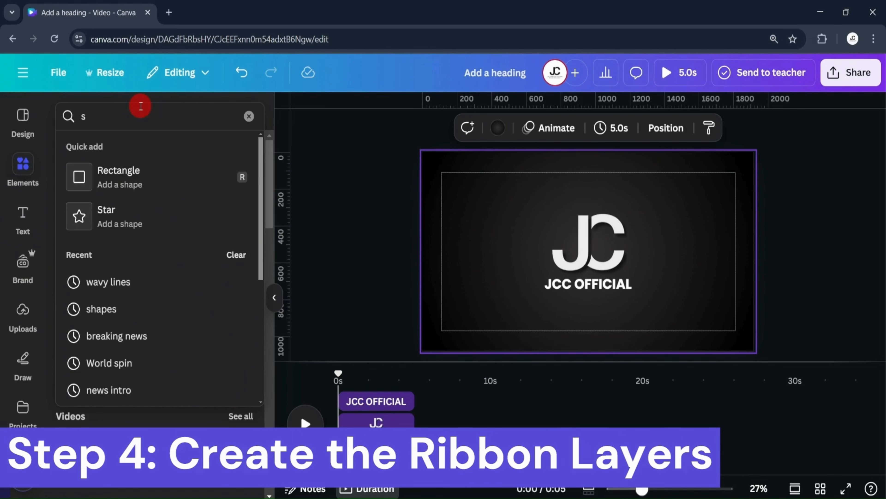
{"action": "key", "text": "BackSpace"}
{"action": "type", "text": "rect"}
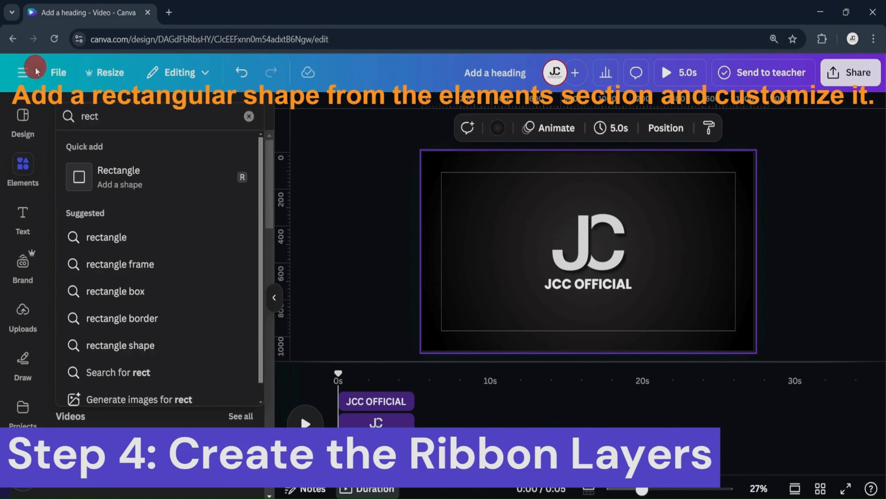
{"action": "left_click", "coordinate": [119, 176]}
{"action": "left_click", "coordinate": [673, 218]}
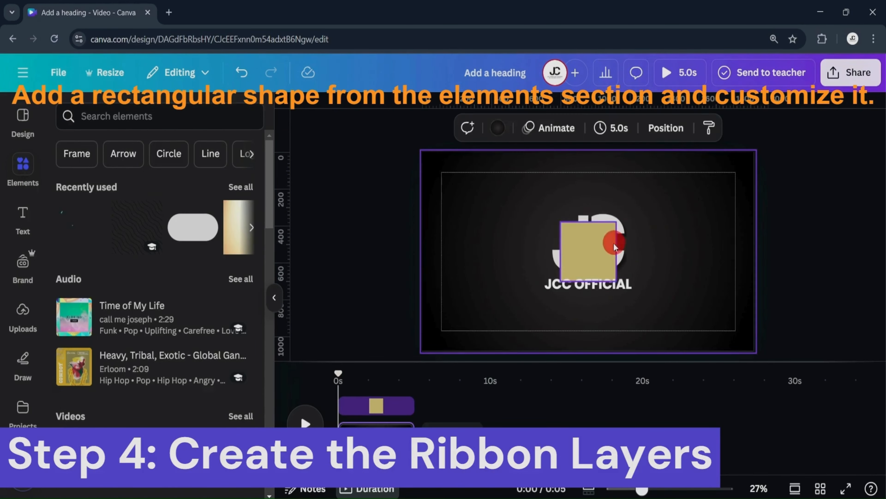
Reshape the rectangle into a thin full-width band across the page, just above the JC logo
{"action": "left_click_drag", "start_coordinate": [613, 241], "coordinate": [753, 217]}
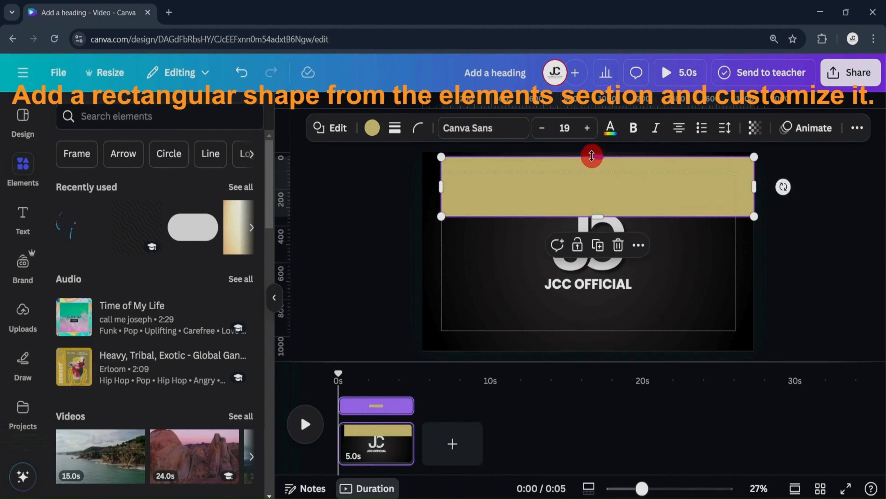
{"action": "left_click_drag", "start_coordinate": [592, 156], "coordinate": [592, 181]}
{"action": "left_click_drag", "start_coordinate": [595, 215], "coordinate": [597, 210]}
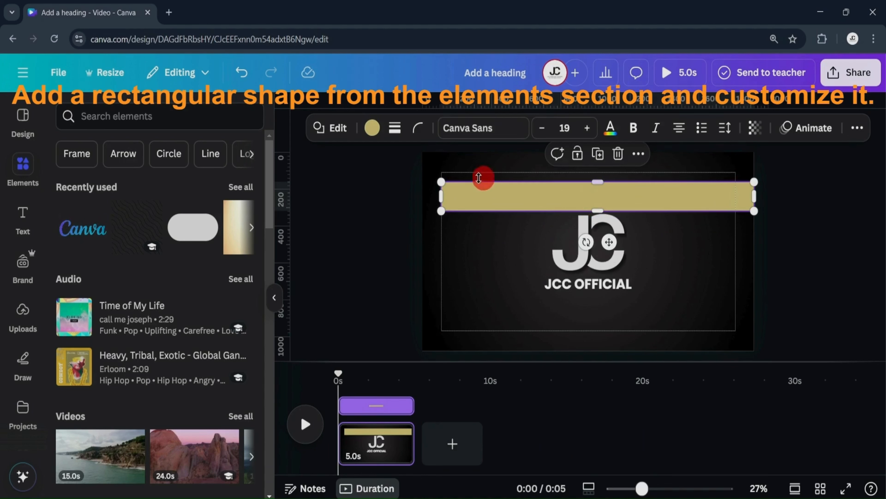
{"action": "mouse_move", "coordinate": [441, 192]}
{"action": "left_mouse_down"}
{"action": "mouse_move", "coordinate": [416, 189]}
{"action": "mouse_move", "coordinate": [426, 190]}
{"action": "left_mouse_up"}
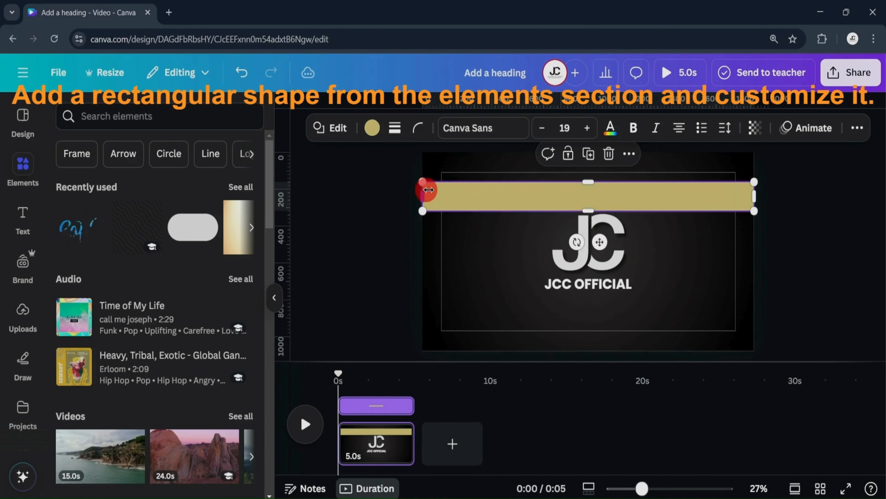
{"action": "left_click_drag", "start_coordinate": [661, 196], "coordinate": [660, 188]}
{"action": "left_click", "coordinate": [477, 244]}
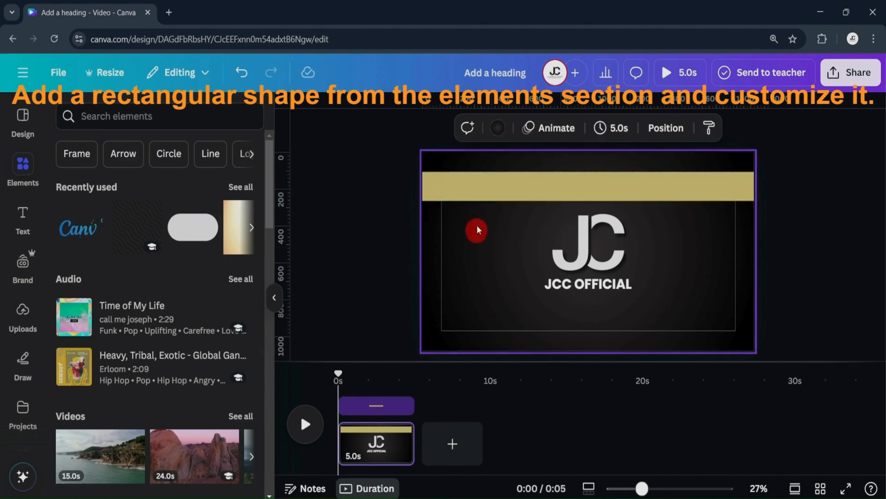
Fill the band above the logo with the solid bright red from the default colours
{"action": "left_click", "coordinate": [446, 185]}
{"action": "left_click", "coordinate": [369, 128]}
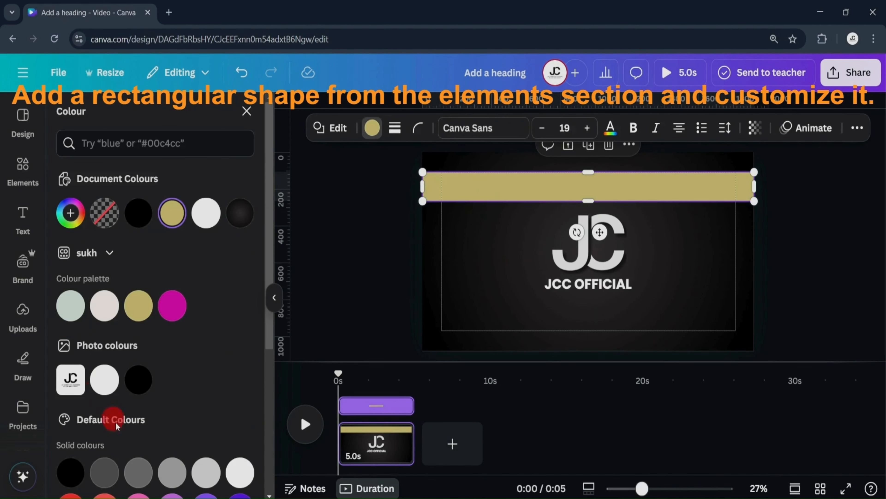
{"action": "left_click", "coordinate": [69, 494]}
{"action": "left_click", "coordinate": [488, 234]}
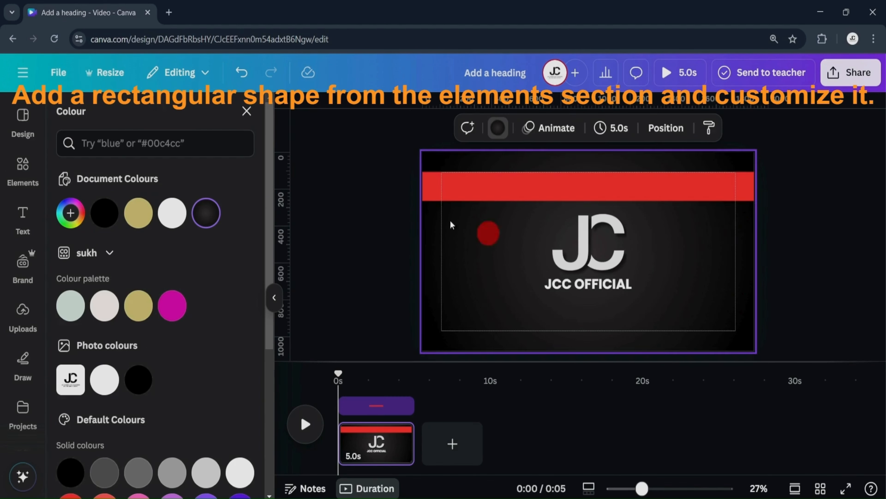
Try a lighter coral red fill on the band, and return it to the solid bright red
{"action": "left_click", "coordinate": [504, 176]}
{"action": "scroll", "coordinate": [119, 307], "scroll_direction": "down", "scroll_amount": 5}
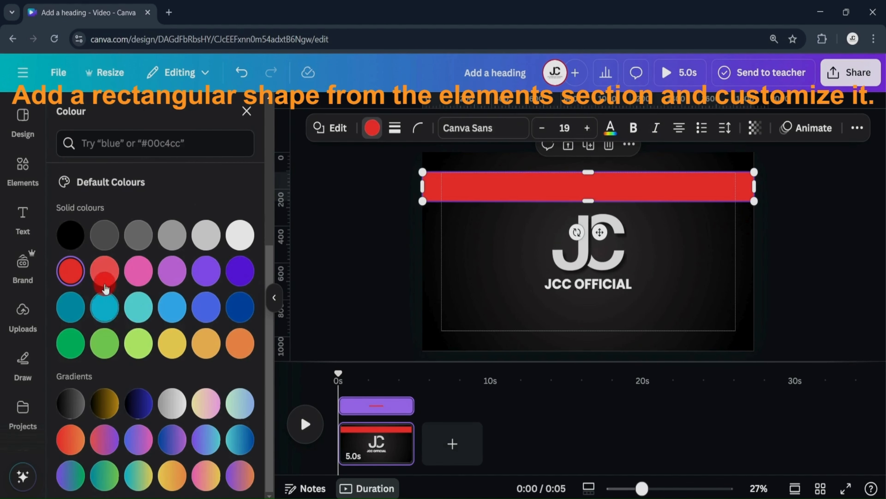
{"action": "left_click", "coordinate": [104, 271]}
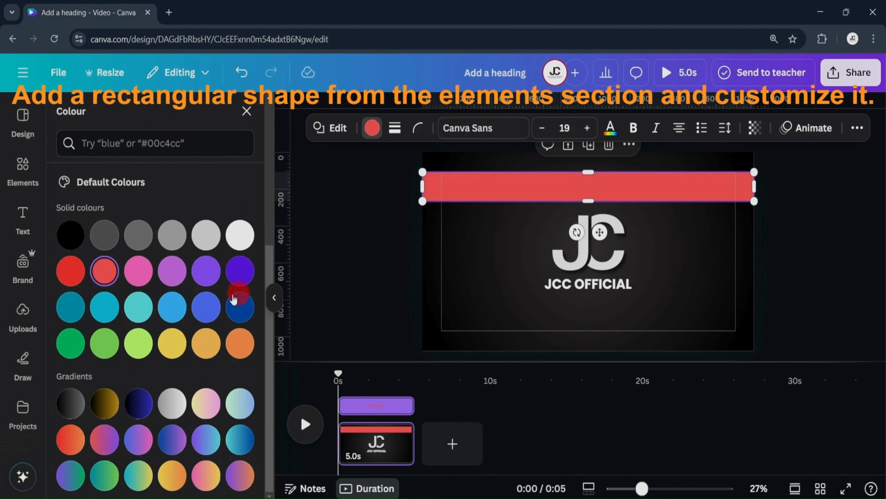
{"action": "left_click", "coordinate": [71, 270]}
{"action": "left_click", "coordinate": [461, 253]}
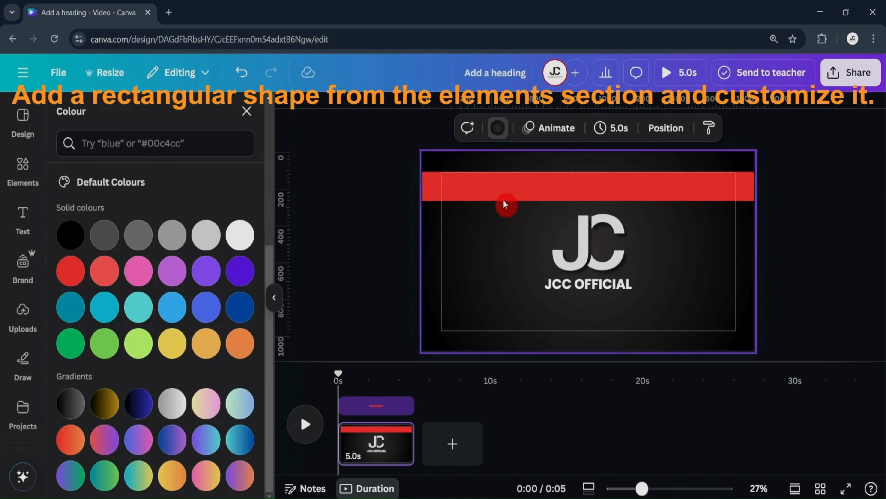
Widen the red band so it extends slightly beyond both side edges of the page
{"action": "left_click", "coordinate": [492, 186]}
{"action": "left_click_drag", "start_coordinate": [418, 184], "coordinate": [420, 184]}
{"action": "left_click_drag", "start_coordinate": [751, 184], "coordinate": [755, 183]}
{"action": "left_click", "coordinate": [825, 190]}
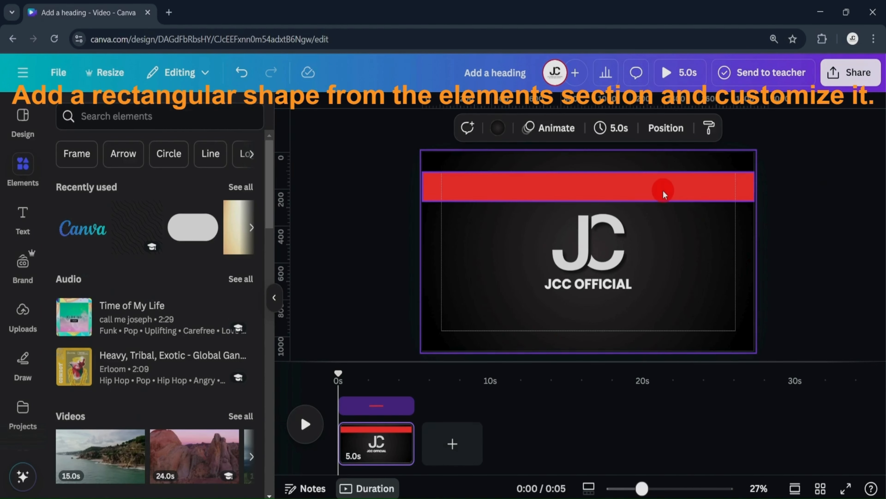
{"action": "left_click", "coordinate": [421, 185]}
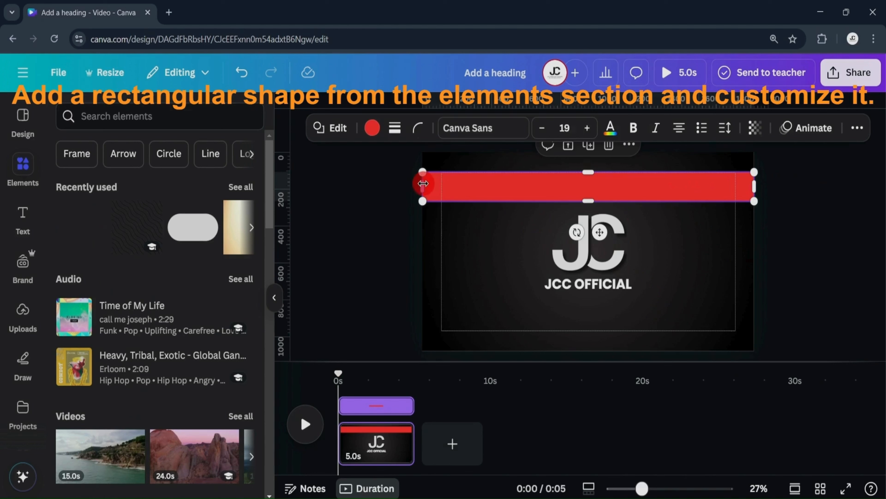
{"action": "left_click_drag", "start_coordinate": [422, 184], "coordinate": [417, 184]}
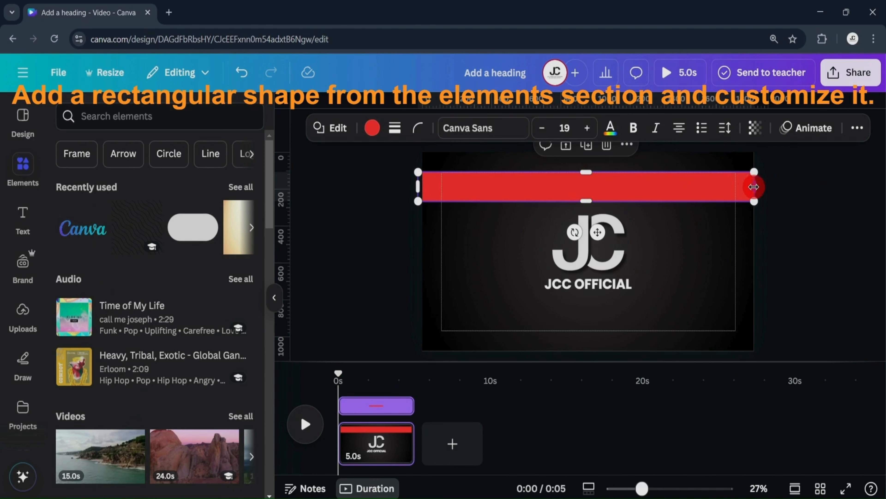
{"action": "left_click_drag", "start_coordinate": [754, 187], "coordinate": [759, 186]}
{"action": "left_click", "coordinate": [710, 221]}
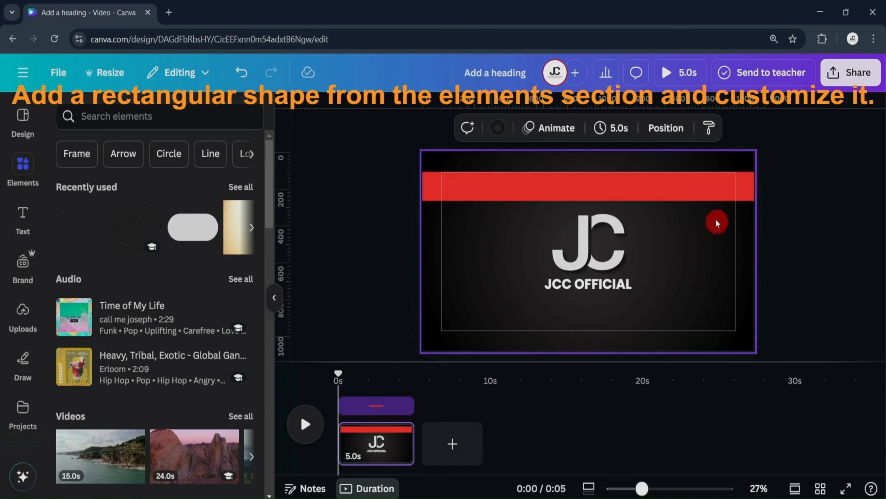
Give the red band a thin solid black border with a reduced border weight
{"action": "left_click", "coordinate": [658, 190]}
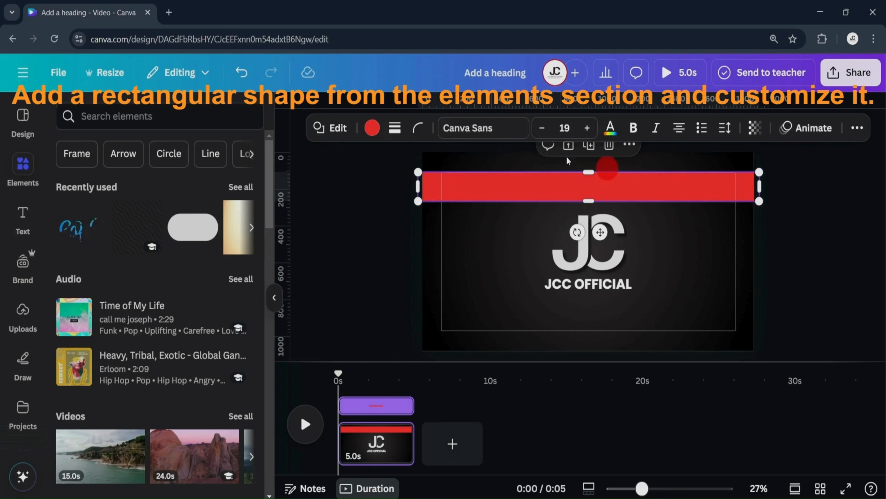
{"action": "left_click", "coordinate": [394, 128]}
{"action": "left_click", "coordinate": [353, 175]}
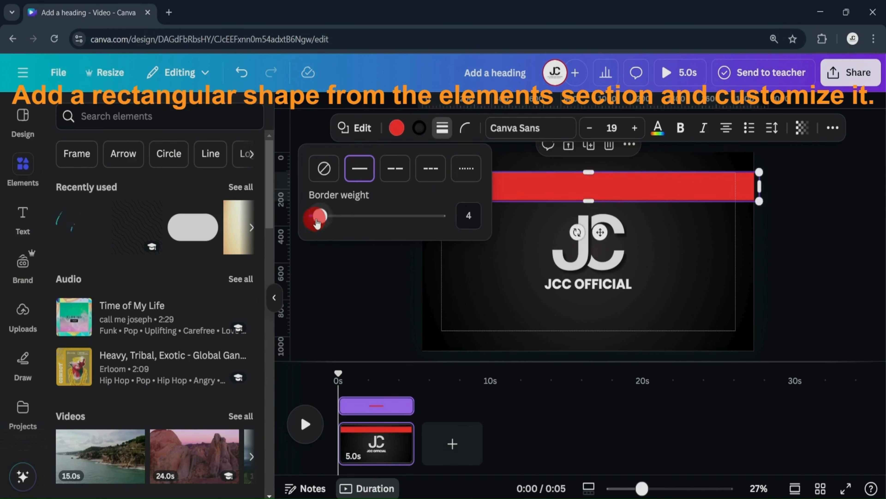
{"action": "left_click_drag", "start_coordinate": [317, 223], "coordinate": [314, 222]}
{"action": "left_click", "coordinate": [467, 272]}
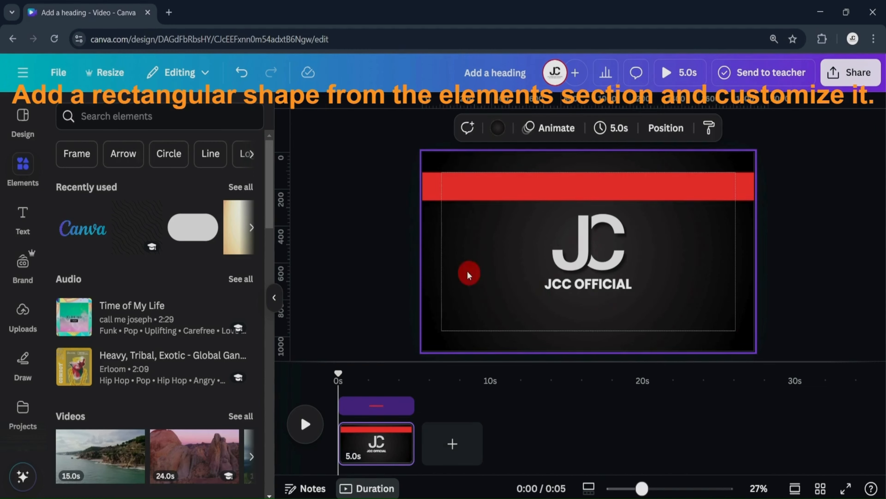
Add a heading over the red band and replace its text with Subscribe
{"action": "left_click", "coordinate": [23, 215]}
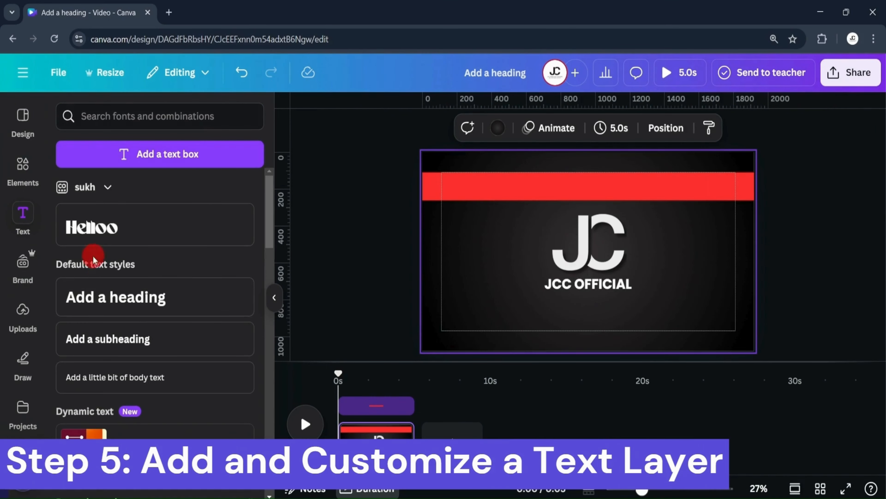
{"action": "left_click", "coordinate": [118, 297]}
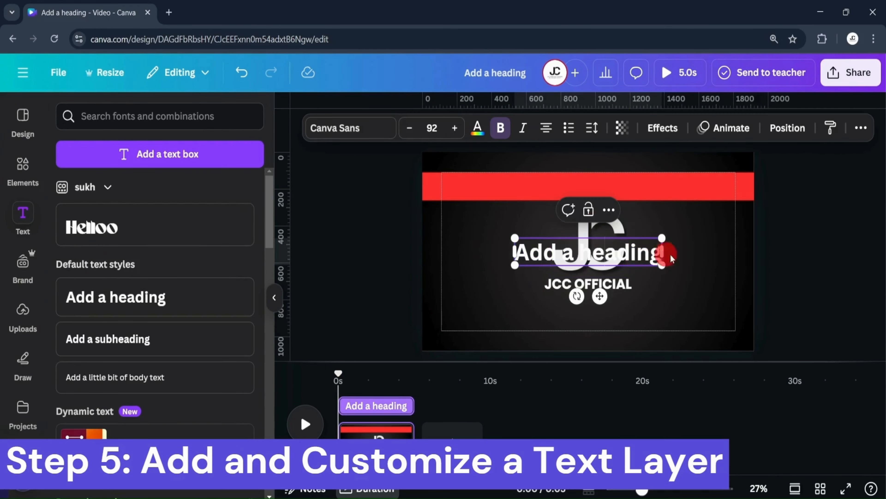
{"action": "left_click_drag", "start_coordinate": [644, 260], "coordinate": [634, 194]}
{"action": "left_click", "coordinate": [632, 193]}
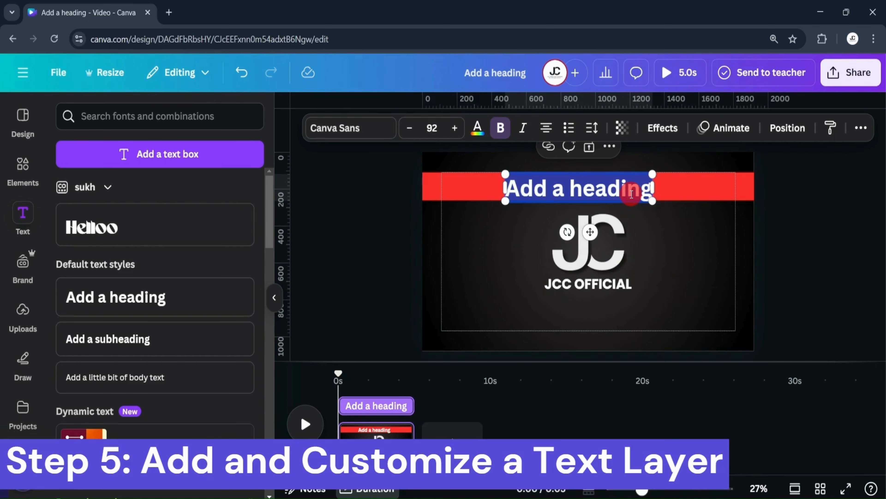
{"action": "type", "text": "Subs"}
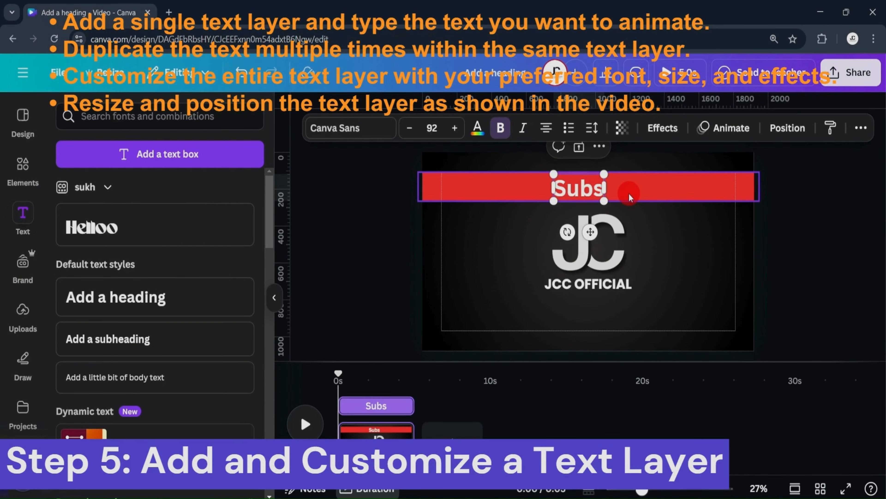
{"action": "type", "text": "cribe"}
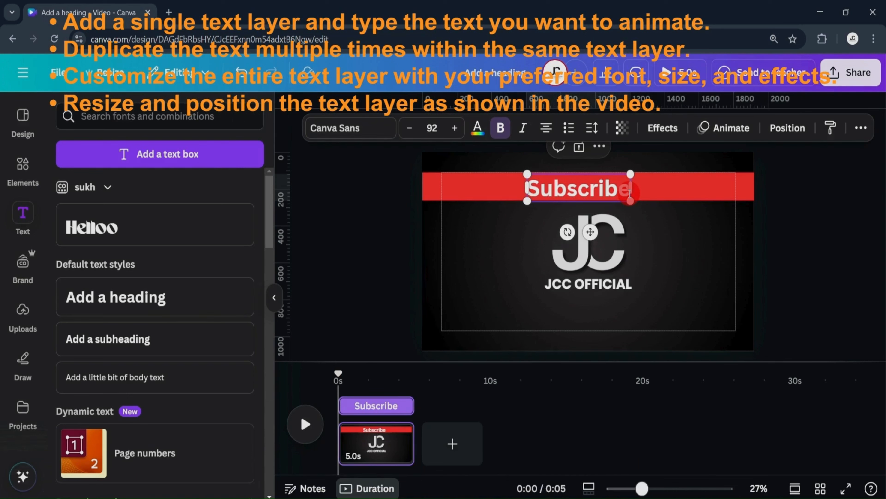
Duplicate the word Subscribe many times within the same text layer, filling several lines down the page
{"action": "key", "text": "ctrl+a"}
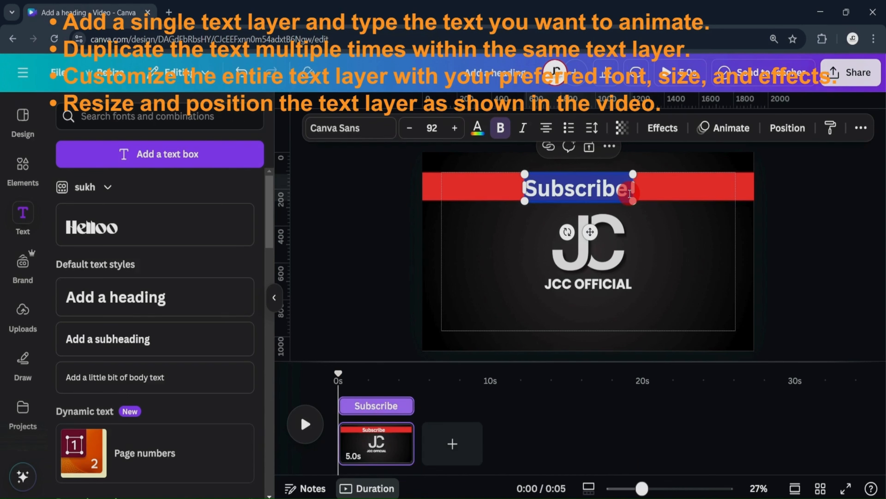
{"action": "key", "text": "ctrl+c"}
{"action": "key", "text": "ctrl+v"}
{"action": "key", "text": "ctrl+v"}
{"action": "key", "text": "ctrl+v"}
{"action": "key", "text": "ctrl+v"}
{"action": "key", "text": "ctrl+v"}
{"action": "key", "text": "ctrl+v"}
{"action": "key", "text": "ctrl+v"}
{"action": "key", "text": "ctrl+v"}
{"action": "key", "text": "ctrl+v"}
{"action": "key", "text": "ctrl+v"}
{"action": "key", "text": "ctrl+v"}
{"action": "key", "text": "ctrl+v"}
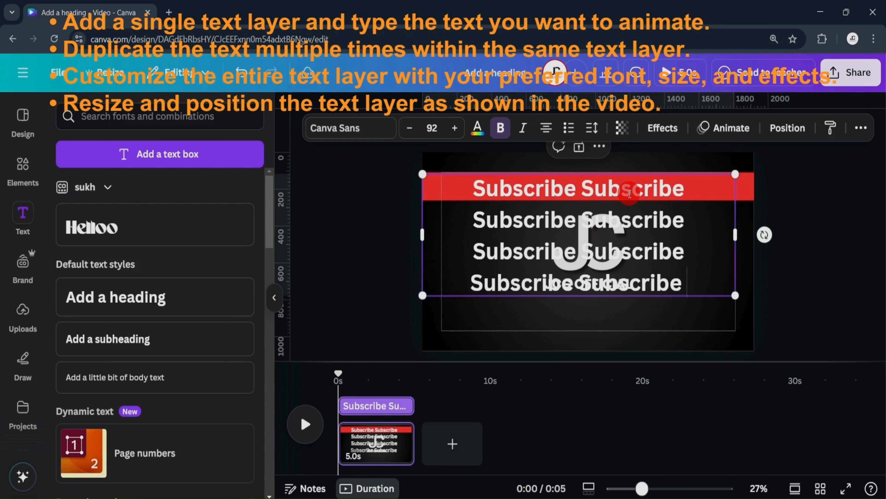
{"action": "key", "text": "ctrl+v"}
{"action": "key", "text": "ctrl+v"}
{"action": "key", "text": "ctrl+v"}
{"action": "key", "text": "ctrl+v"}
{"action": "key", "text": "ctrl+v"}
{"action": "key", "text": "ctrl+v"}
{"action": "key", "text": "ctrl+v"}
{"action": "key", "text": "ctrl+v"}
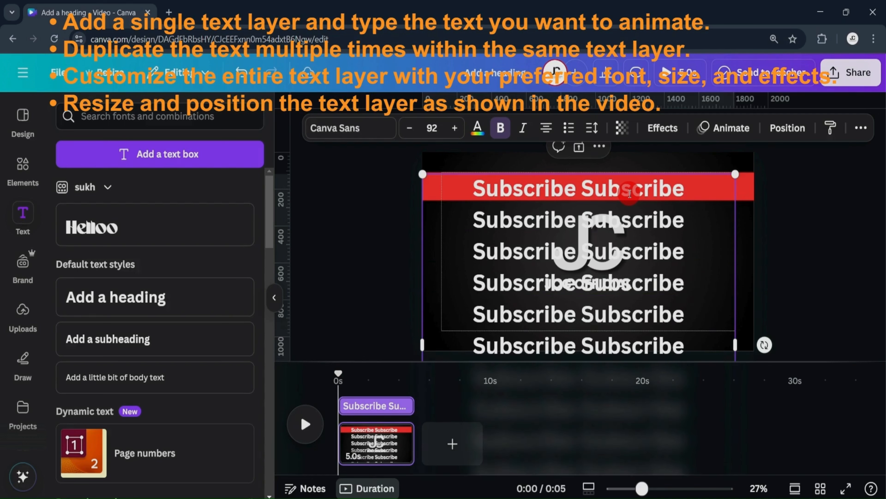
Set the font size of the repeated Subscribe text to 80
{"action": "left_click", "coordinate": [455, 128]}
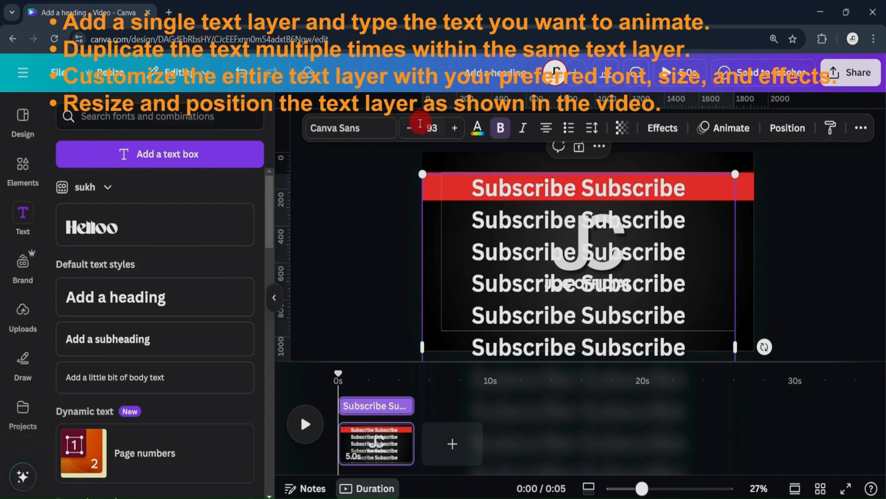
{"action": "left_click", "coordinate": [410, 128]}
{"action": "left_click", "coordinate": [432, 128]}
{"action": "scroll", "coordinate": [426, 277], "scroll_direction": "down", "scroll_amount": 5}
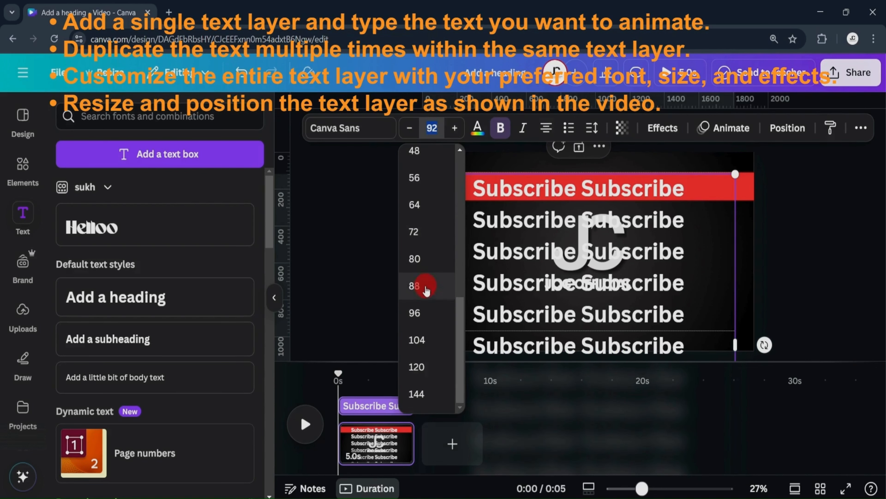
{"action": "left_click", "coordinate": [415, 258]}
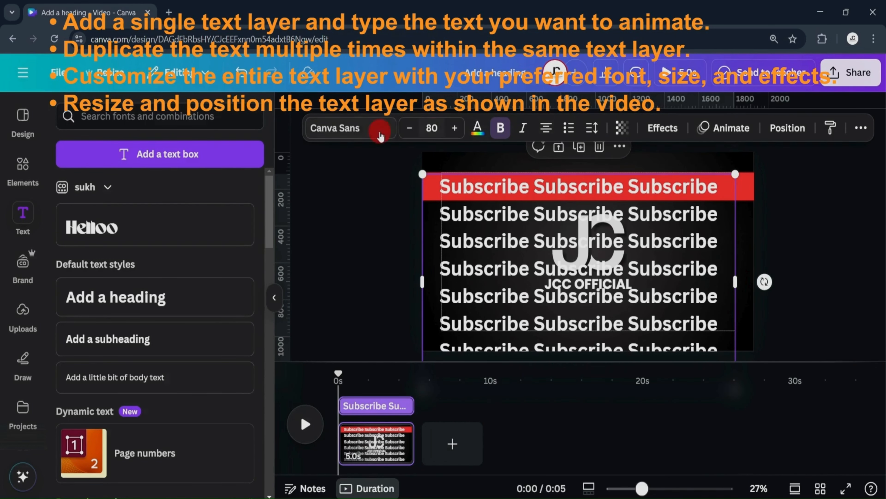
Set the repeated Subscribe text's font to Anton and widen its text box beyond the page's right edge
{"action": "left_click", "coordinate": [381, 136]}
{"action": "type", "text": "anton"}
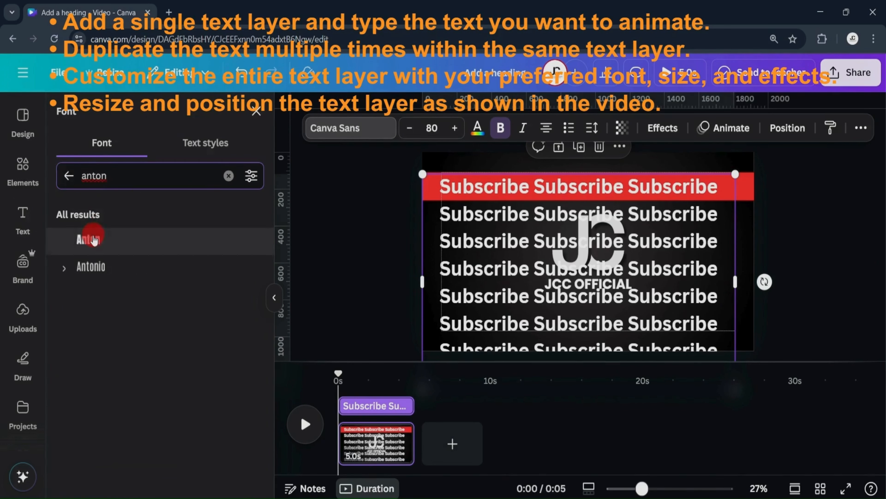
{"action": "left_click", "coordinate": [89, 234]}
{"action": "left_click", "coordinate": [690, 307]}
{"action": "left_click_drag", "start_coordinate": [747, 257], "coordinate": [856, 287]}
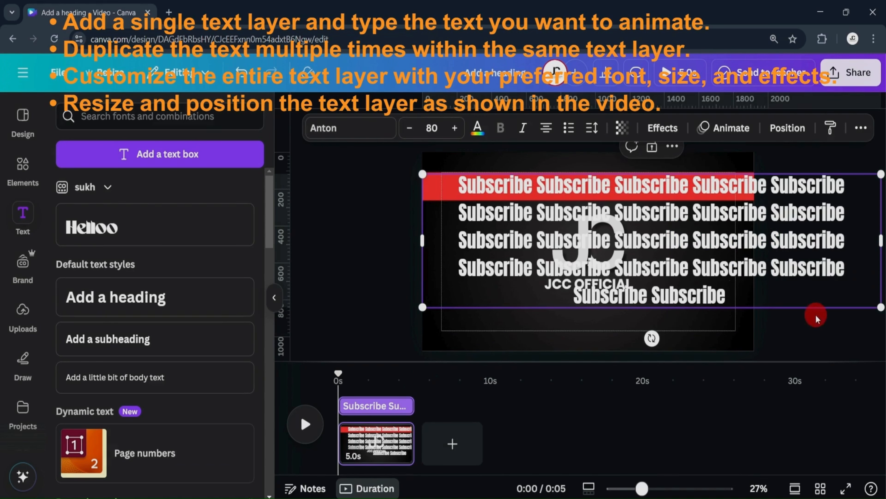
Paste many more copies of Subscribe into the text layer and left-align the text
{"action": "key", "text": "ctrl+v"}
{"action": "key", "text": "ctrl+v"}
{"action": "key", "text": "ctrl+v"}
{"action": "key", "text": "ctrl+v"}
{"action": "key", "text": "ctrl+v"}
{"action": "key", "text": "ctrl+v"}
{"action": "key", "text": "ctrl+v"}
{"action": "key", "text": "ctrl+v"}
{"action": "key", "text": "ctrl+v"}
{"action": "key", "text": "ctrl+v"}
{"action": "key", "text": "ctrl+v"}
{"action": "key", "text": "ctrl+v"}
{"action": "key", "text": "ctrl+v"}
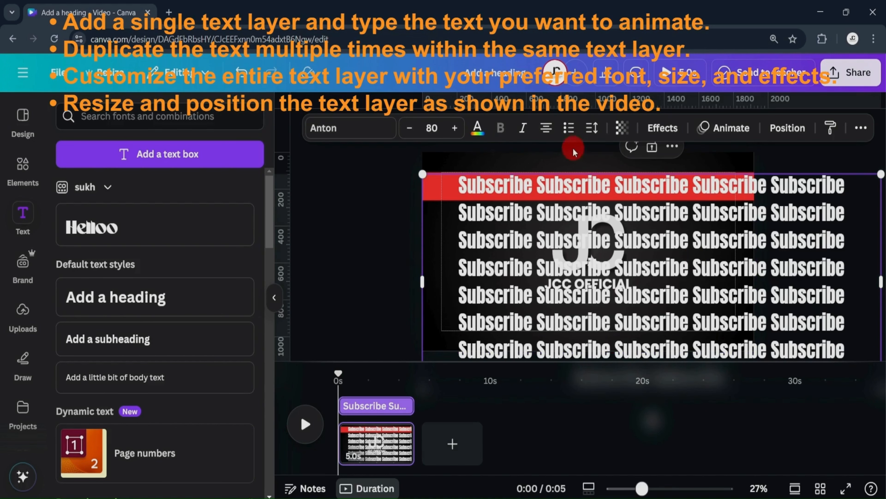
{"action": "left_click", "coordinate": [545, 129]}
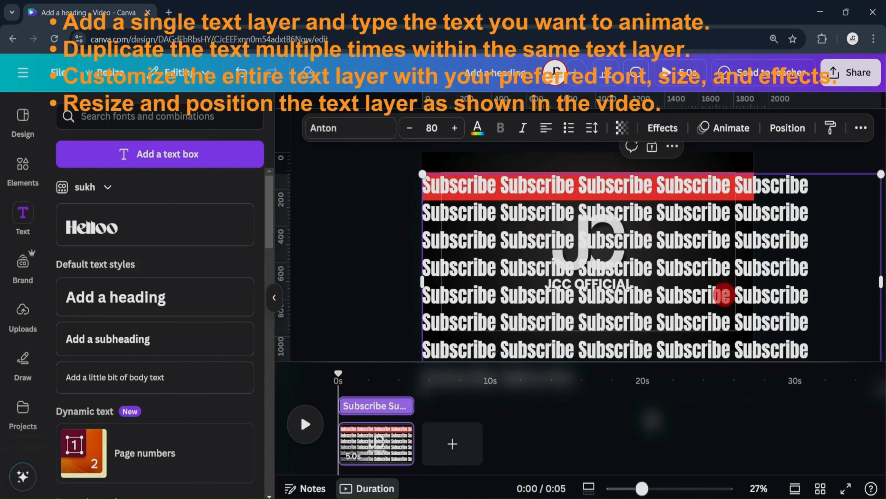
Stretch the Subscribe text box far beyond both sides of the page until all the text runs in one line
{"action": "scroll", "coordinate": [725, 295], "scroll_direction": "down", "scroll_amount": 3}
{"action": "left_click_drag", "start_coordinate": [698, 263], "coordinate": [873, 273]}
{"action": "left_click", "coordinate": [813, 291]}
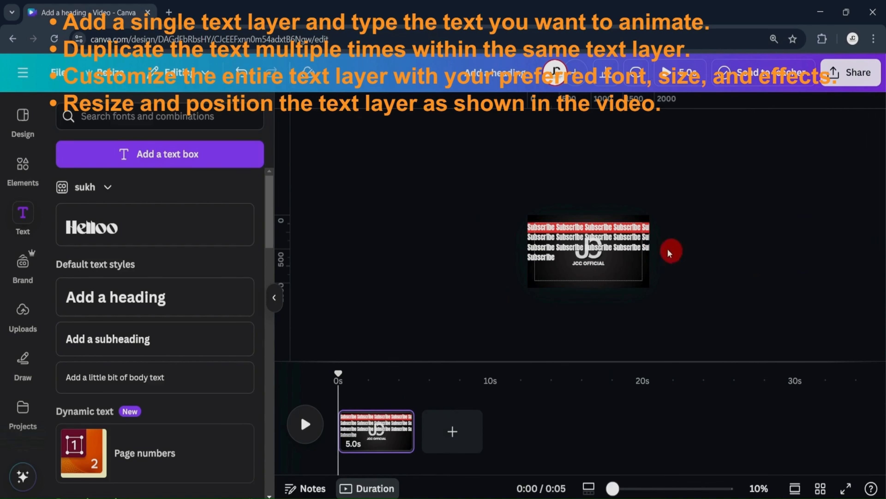
{"action": "left_click", "coordinate": [547, 248]}
{"action": "left_click_drag", "start_coordinate": [523, 241], "coordinate": [2, 232]}
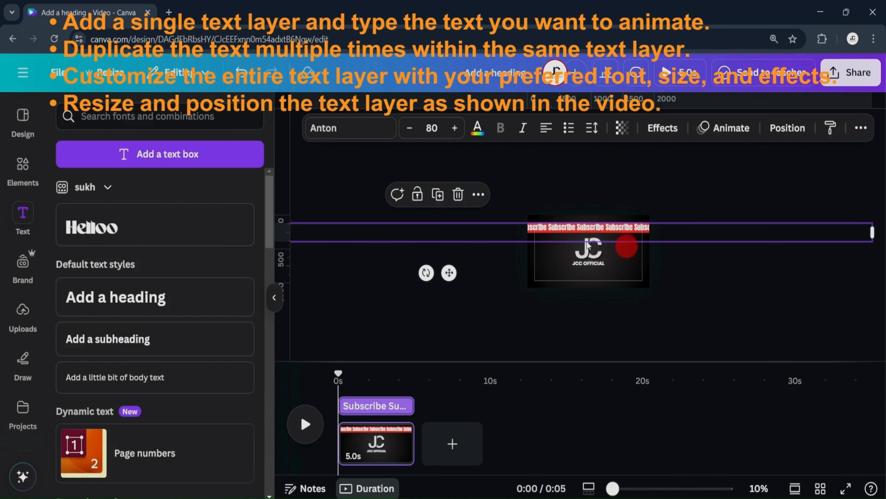
Centre the Subscribe line vertically on the red band and align it to the left edge of the page
{"action": "left_click_drag", "start_coordinate": [859, 245], "coordinate": [597, 225]}
{"action": "scroll", "coordinate": [623, 225], "scroll_direction": "up", "scroll_amount": 3}
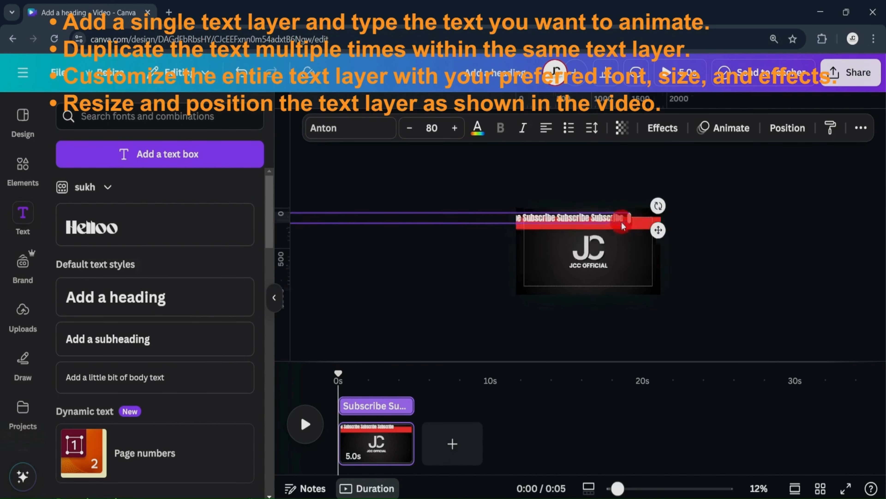
{"action": "left_click_drag", "start_coordinate": [584, 196], "coordinate": [615, 204]}
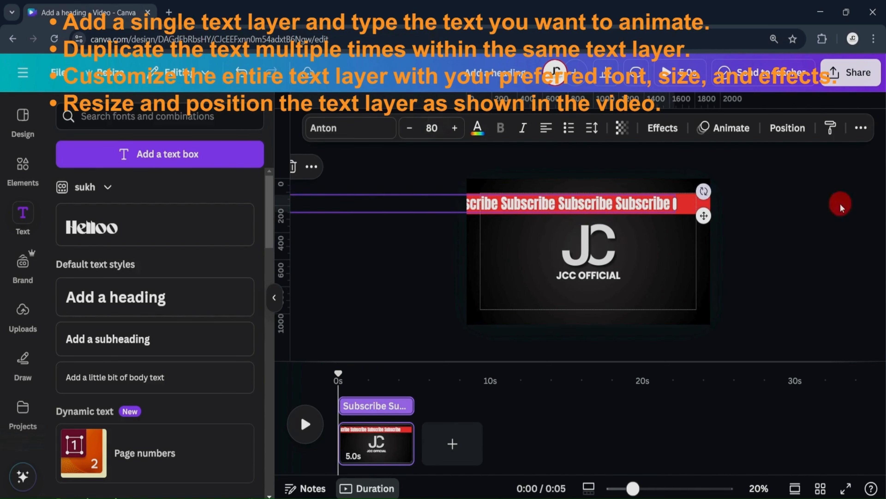
{"action": "left_click", "coordinate": [791, 129]}
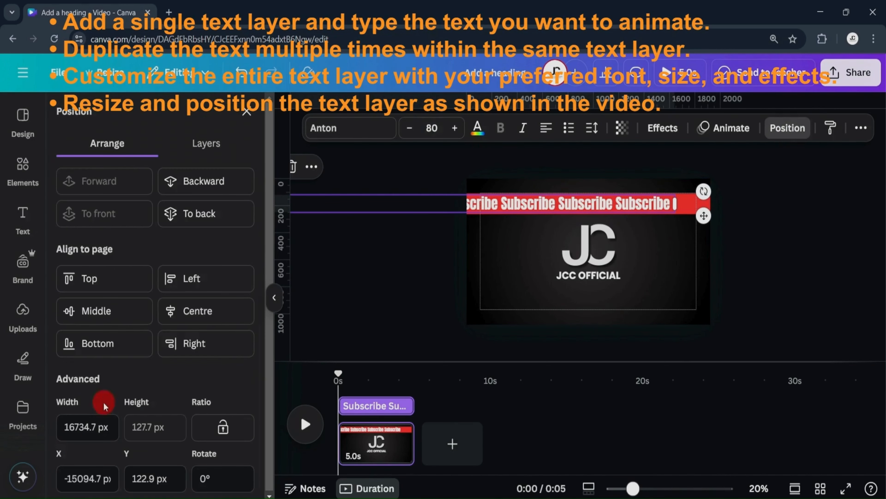
{"action": "left_click", "coordinate": [192, 279]}
{"action": "left_click", "coordinate": [695, 288]}
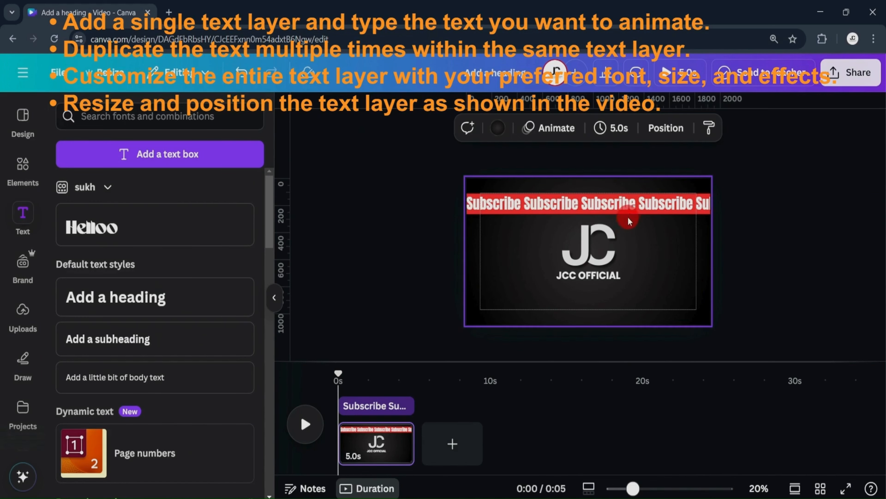
Shift the Subscribe line along the red band to about 425 px beyond the page's left edge
{"action": "left_click", "coordinate": [636, 205]}
{"action": "left_click_drag", "start_coordinate": [636, 205], "coordinate": [584, 206]}
{"action": "left_click", "coordinate": [778, 336]}
{"action": "scroll", "coordinate": [785, 261], "scroll_direction": "up", "scroll_amount": 2}
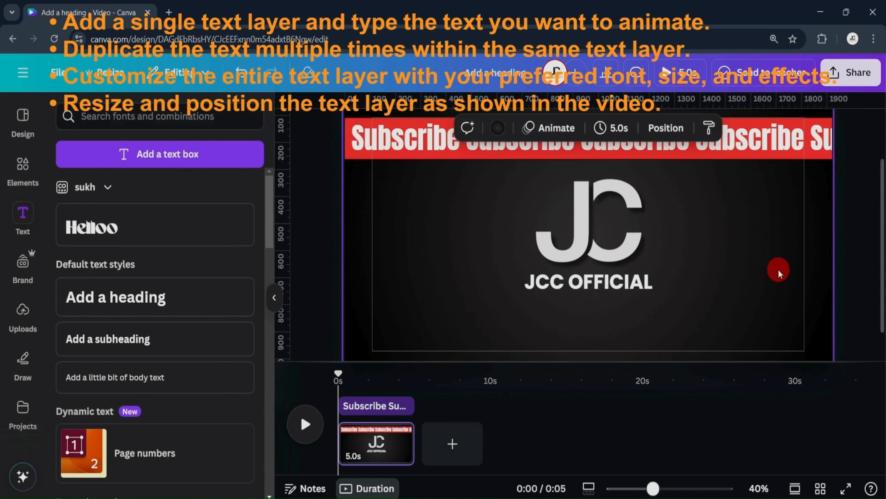
Apply the Outline effect in black to the Subscribe text on the red band
{"action": "left_click_drag", "start_coordinate": [707, 171], "coordinate": [722, 272]}
{"action": "left_click", "coordinate": [716, 200]}
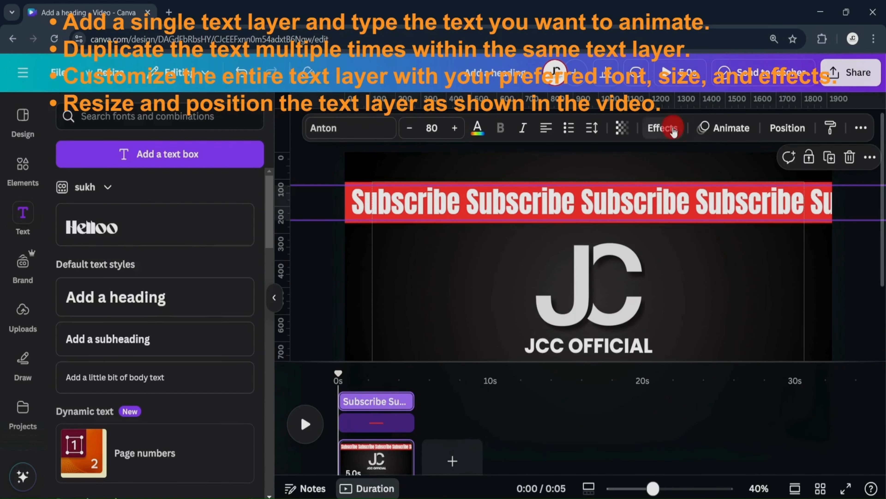
{"action": "left_click", "coordinate": [662, 128]}
{"action": "left_click", "coordinate": [226, 286]}
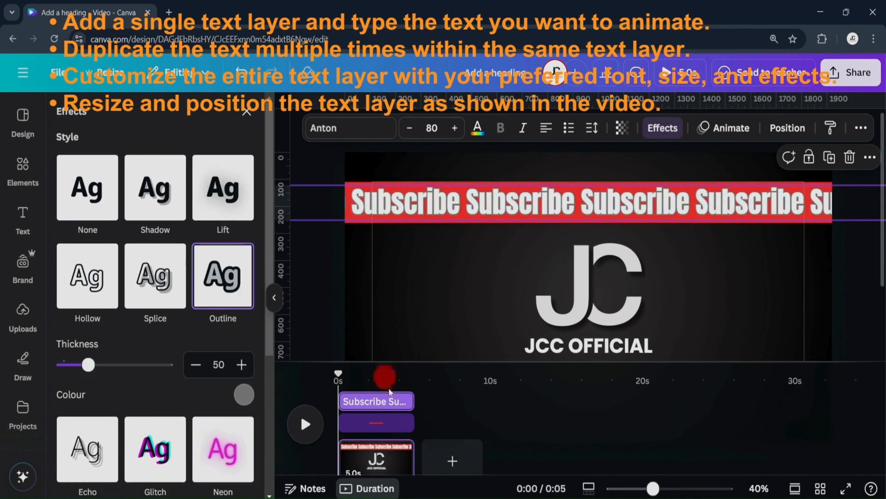
{"action": "left_click", "coordinate": [244, 394]}
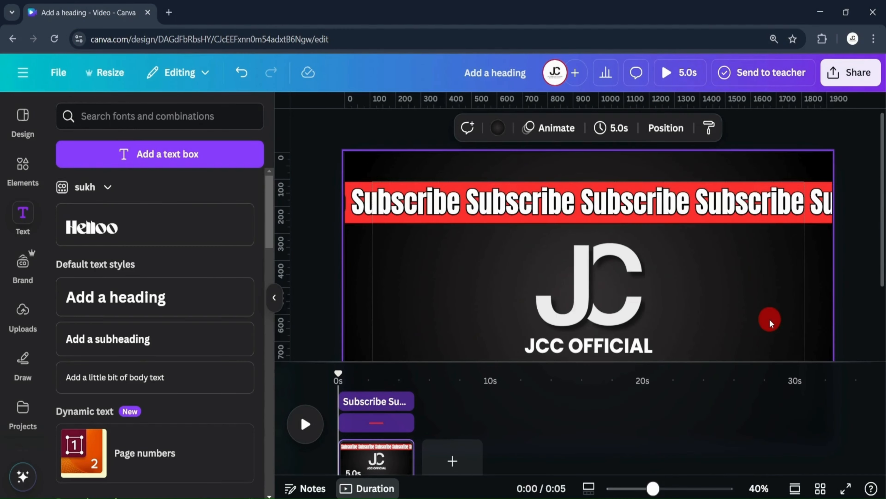
Duplicate the Subscribe text and red band together and place the copies below the JCC OFFICIAL name
{"action": "left_click", "coordinate": [657, 200]}
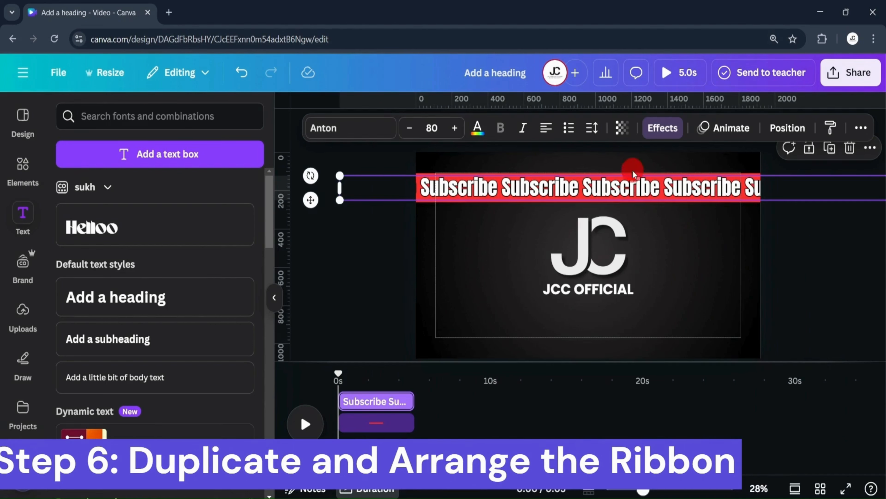
{"action": "left_click", "coordinate": [723, 255]}
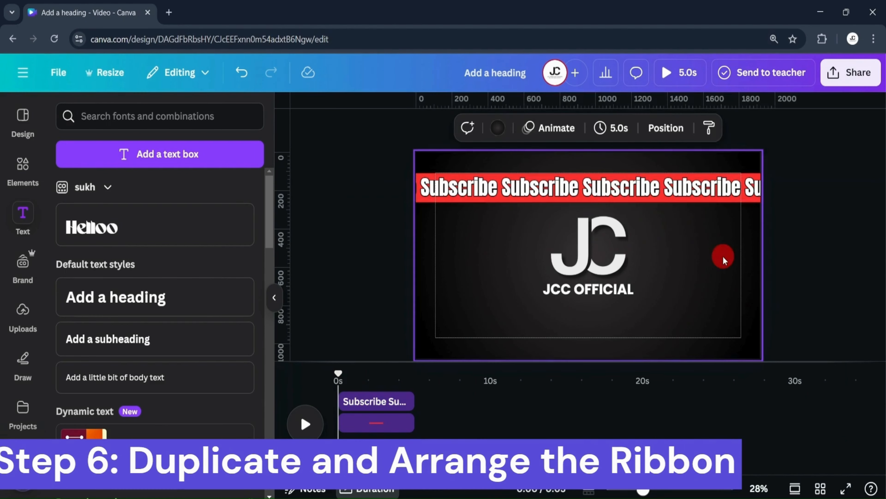
{"action": "left_click", "coordinate": [648, 185]}
{"action": "left_click", "coordinate": [675, 240]}
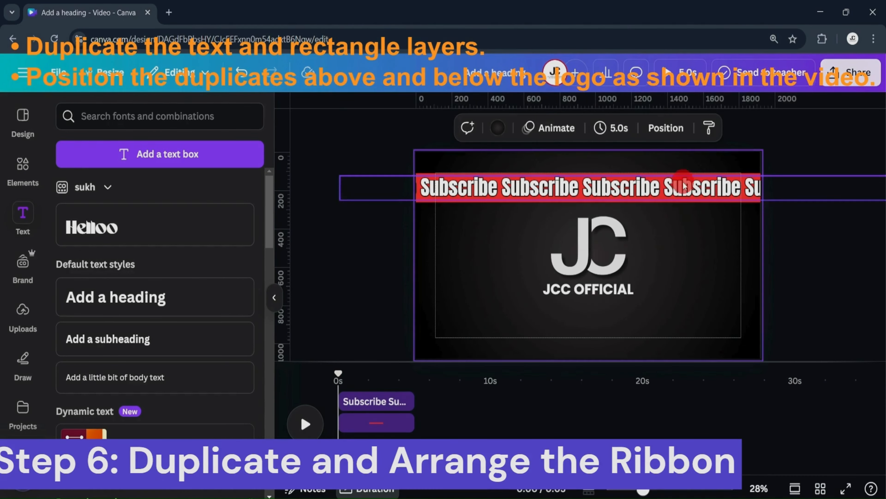
{"action": "key", "text": "ctrl+a"}
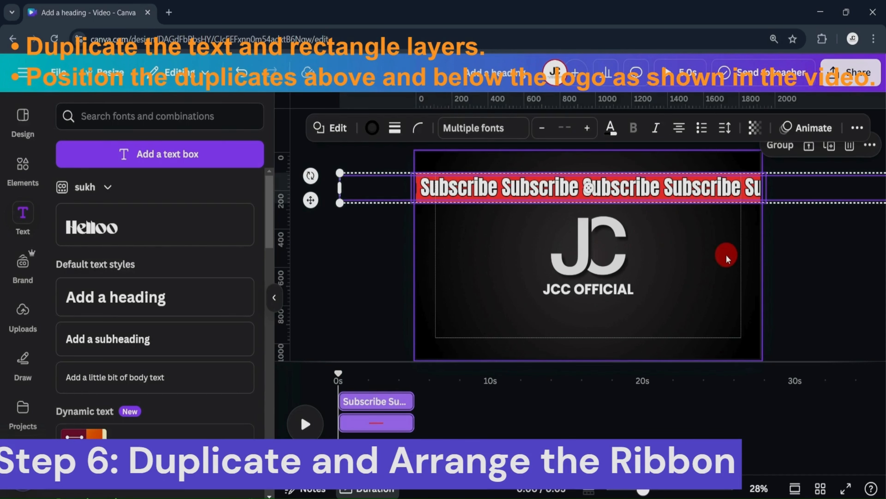
{"action": "key", "text": "ctrl+d"}
{"action": "left_click_drag", "start_coordinate": [699, 196], "coordinate": [698, 328]}
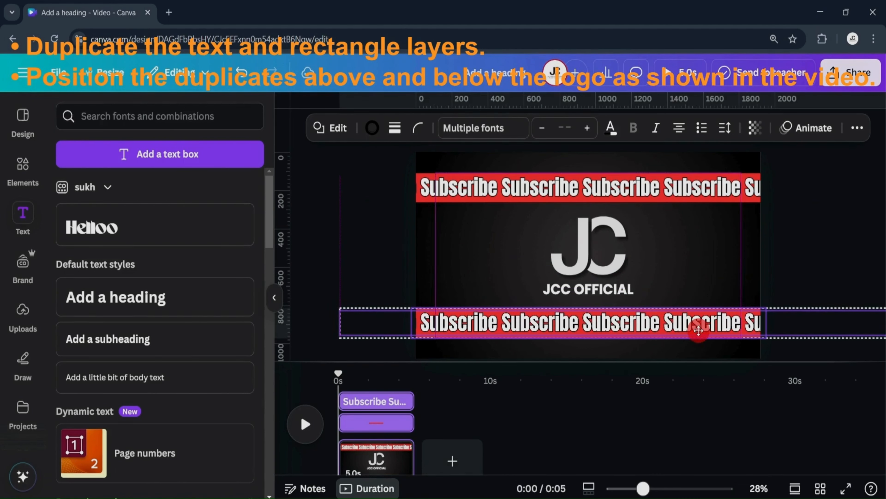
{"action": "left_click_drag", "start_coordinate": [699, 330], "coordinate": [698, 334]}
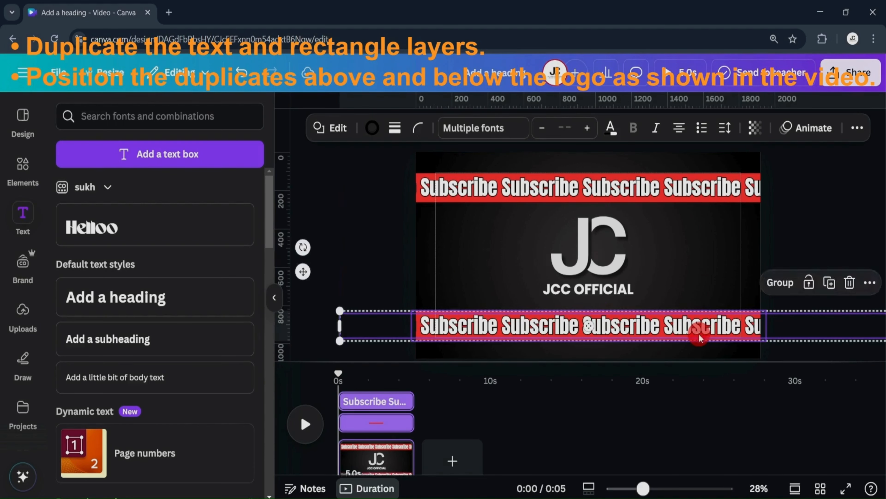
Align the lower Subscribe line to the right edge of the page
{"action": "left_click", "coordinate": [812, 228]}
{"action": "scroll", "coordinate": [786, 303], "scroll_direction": "down", "scroll_amount": 2}
{"action": "left_click", "coordinate": [666, 302]}
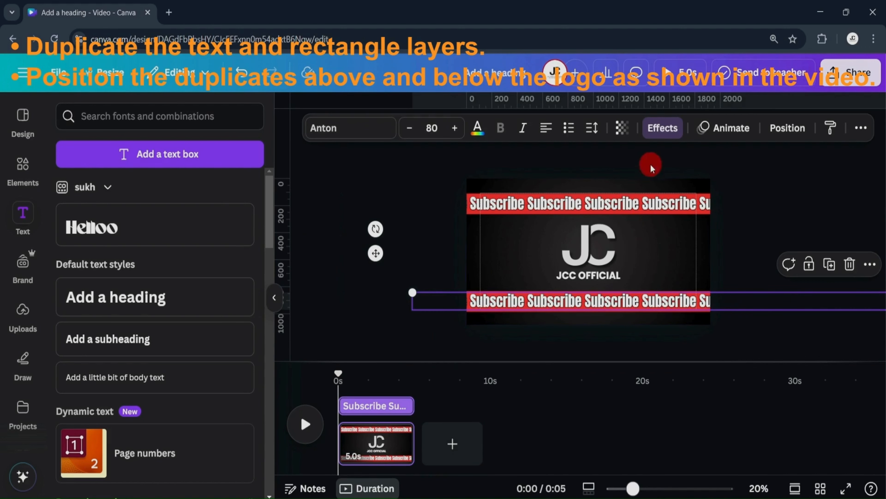
{"action": "left_click", "coordinate": [788, 129]}
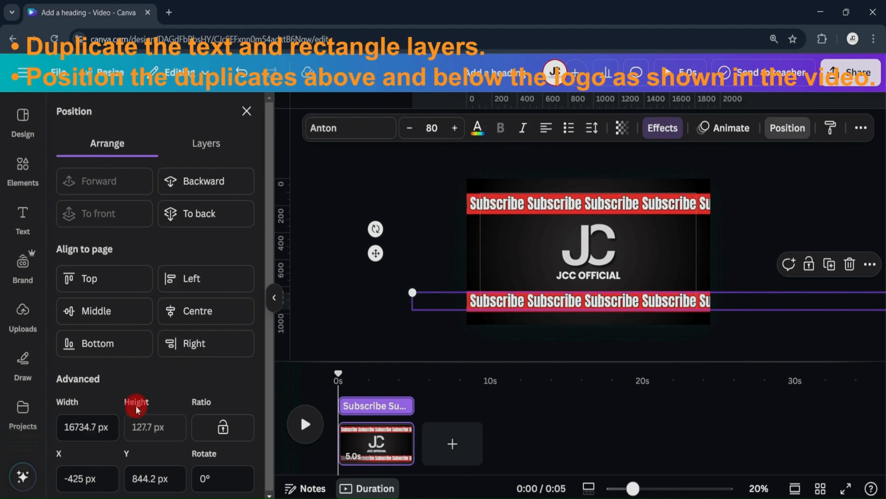
{"action": "left_click", "coordinate": [662, 267]}
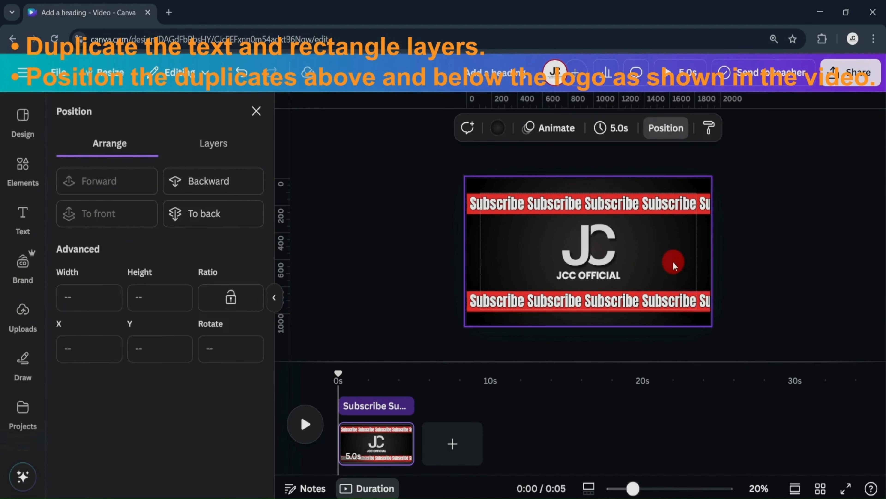
{"action": "left_click", "coordinate": [693, 301]}
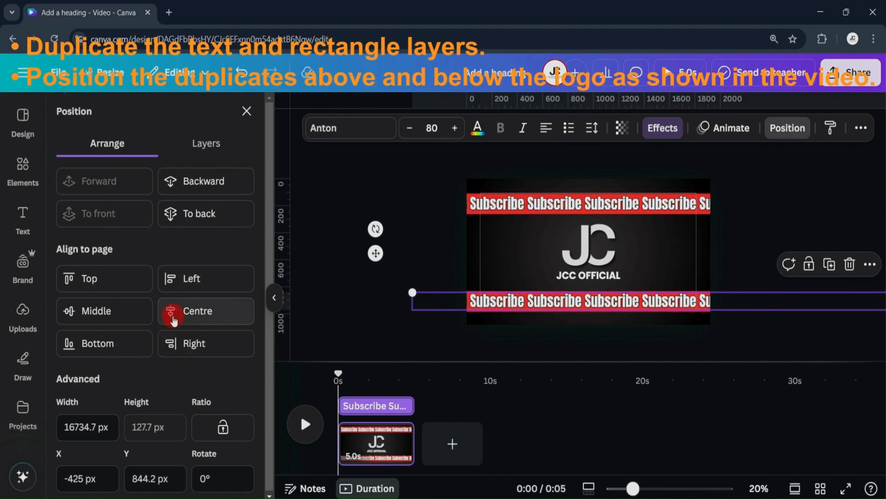
{"action": "left_click", "coordinate": [241, 342]}
{"action": "left_click", "coordinate": [823, 274]}
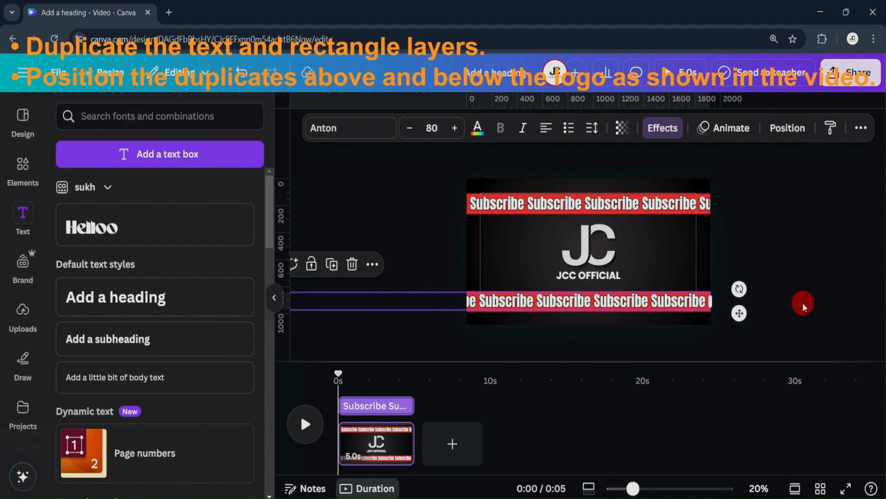
Shift the lower Subscribe line horizontally so its end extends past the page's right edge
{"action": "left_click", "coordinate": [803, 304]}
{"action": "left_click", "coordinate": [668, 305]}
{"action": "left_click_drag", "start_coordinate": [666, 304], "coordinate": [726, 304]}
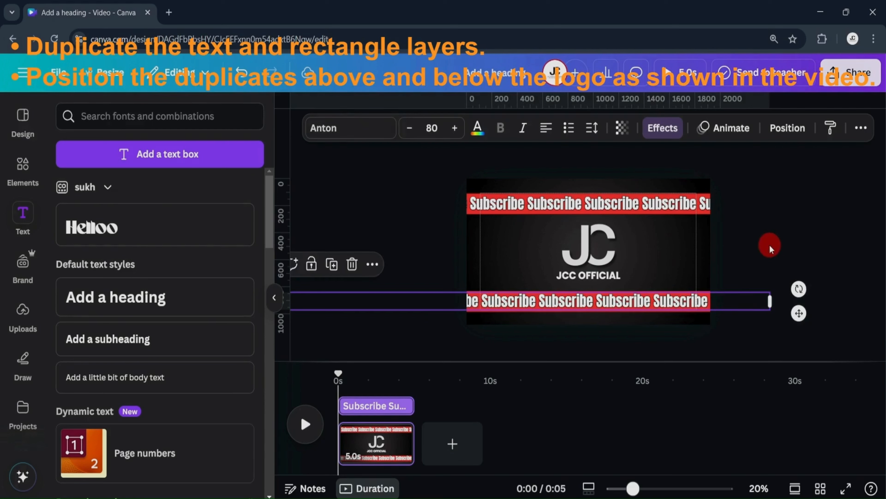
{"action": "left_click", "coordinate": [639, 351]}
{"action": "left_click", "coordinate": [536, 206]}
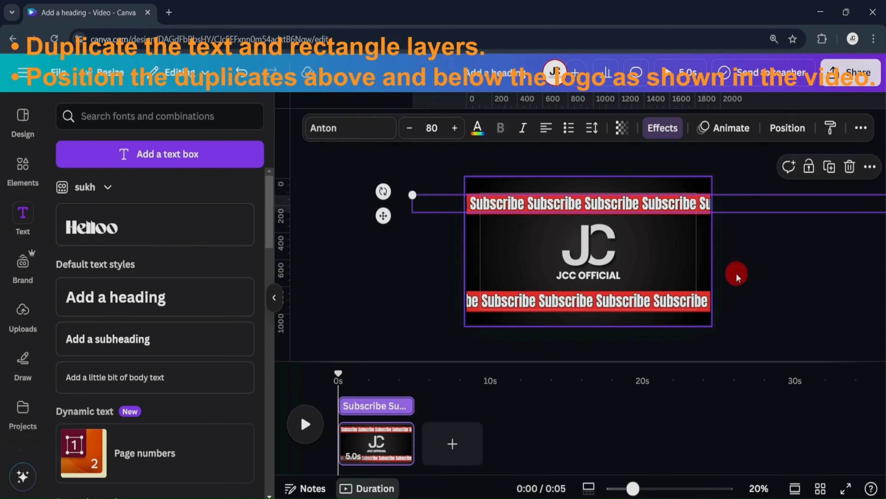
{"action": "left_click", "coordinate": [870, 282]}
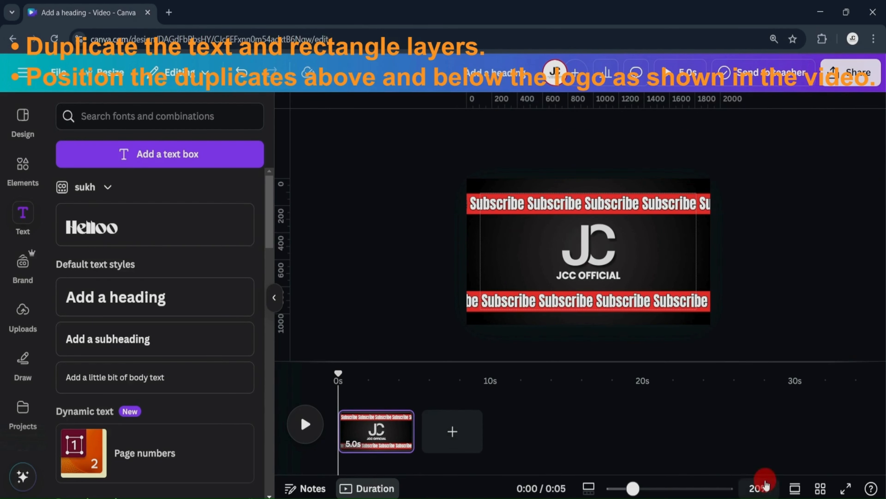
Try to give the upper Subscribe line a custom animation path running straight left across the page
{"action": "key", "text": "ctrl+minus"}
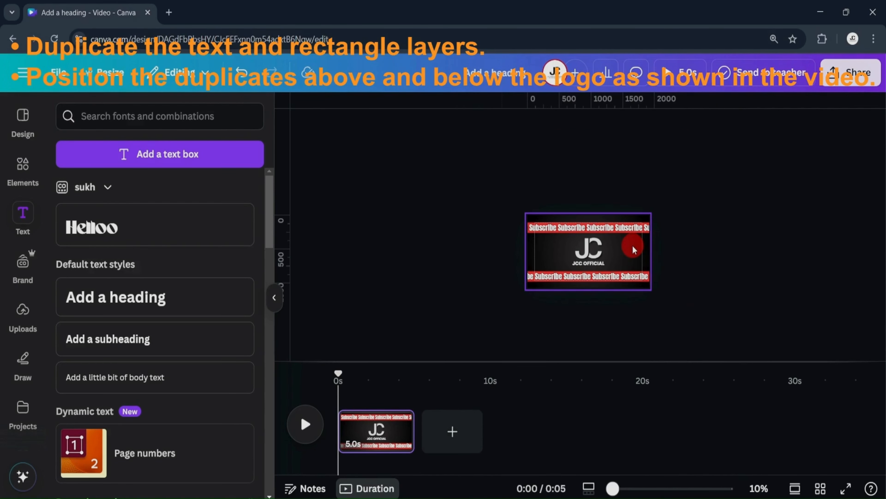
{"action": "left_click", "coordinate": [558, 227]}
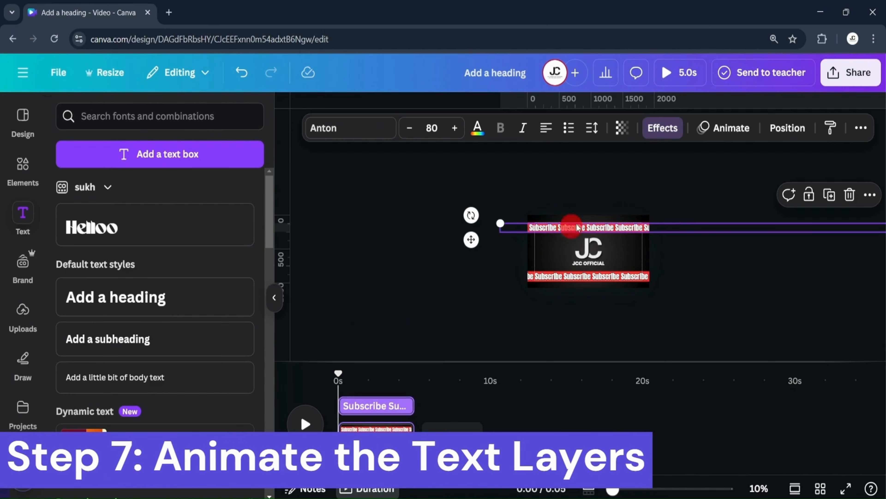
{"action": "left_click", "coordinate": [726, 134]}
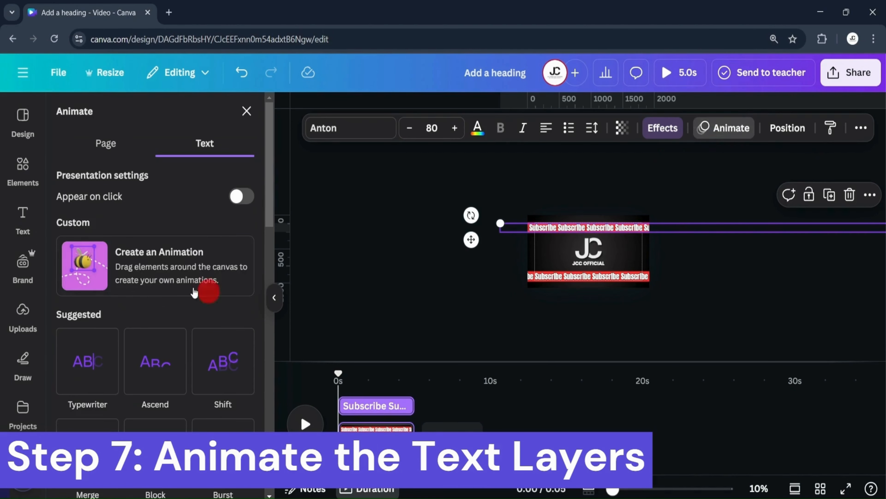
{"action": "left_click", "coordinate": [109, 269]}
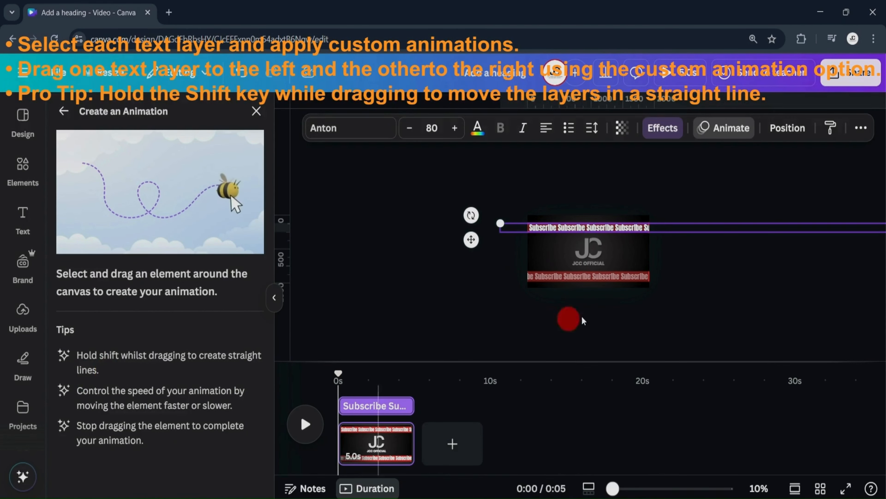
{"action": "mouse_move", "coordinate": [645, 235]}
{"action": "left_mouse_down"}
{"action": "mouse_move", "coordinate": [425, 243]}
{"action": "mouse_move", "coordinate": [303, 264]}
{"action": "mouse_move", "coordinate": [398, 265]}
{"action": "left_mouse_up"}
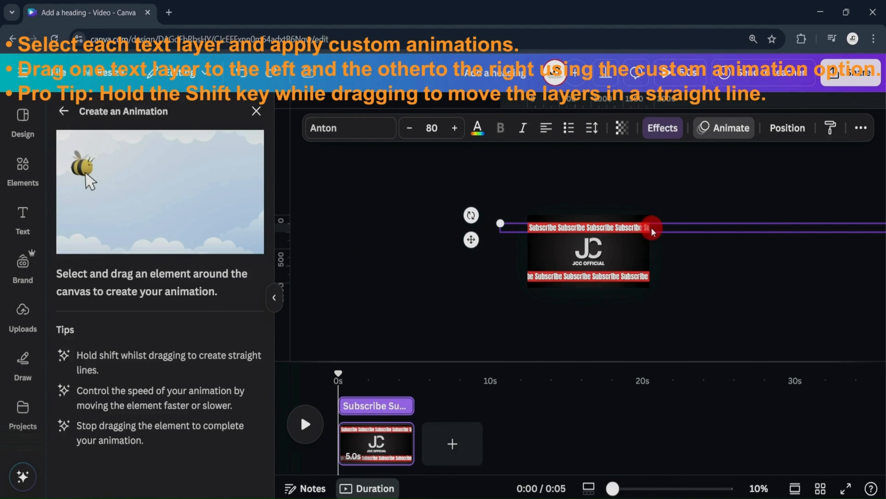
{"action": "left_click", "coordinate": [638, 230]}
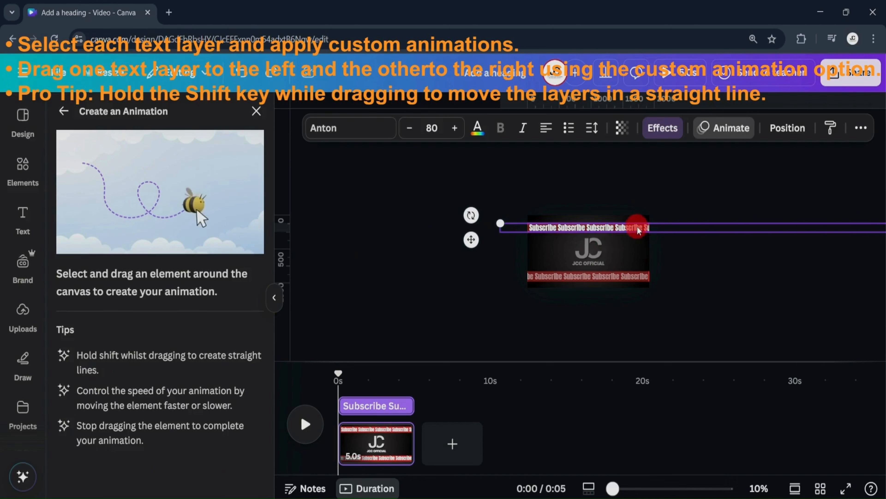
{"action": "left_click_drag", "start_coordinate": [649, 231], "coordinate": [613, 233]}
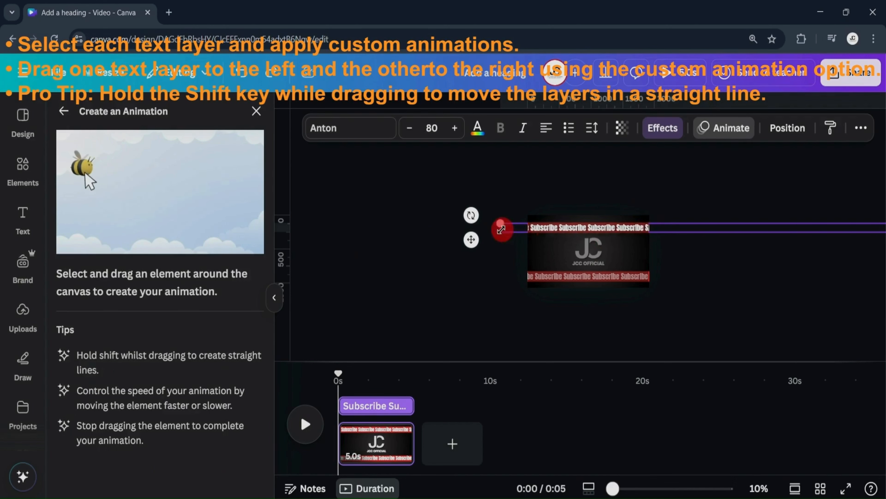
{"action": "left_click_drag", "start_coordinate": [501, 229], "coordinate": [36, 237]}
Try a custom animation path running right for the lower Subscribe line, and delete that path
{"action": "left_click", "coordinate": [643, 277]}
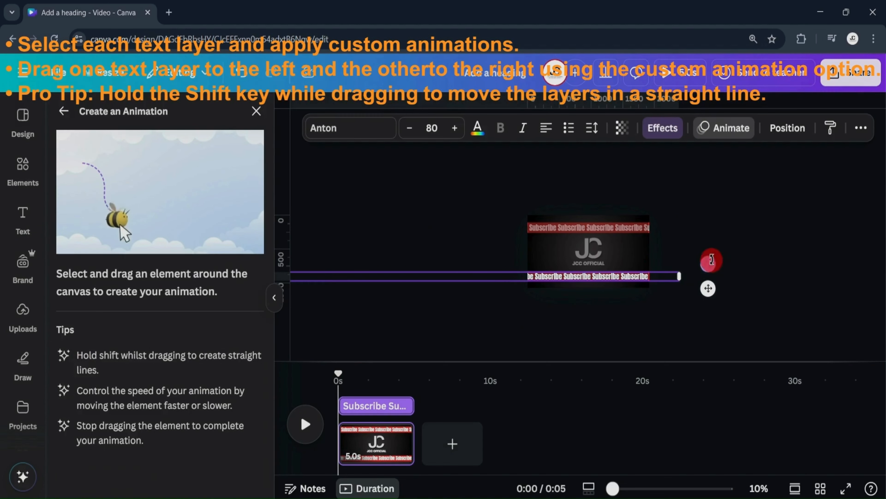
{"action": "left_click_drag", "start_coordinate": [530, 279], "coordinate": [885, 278]}
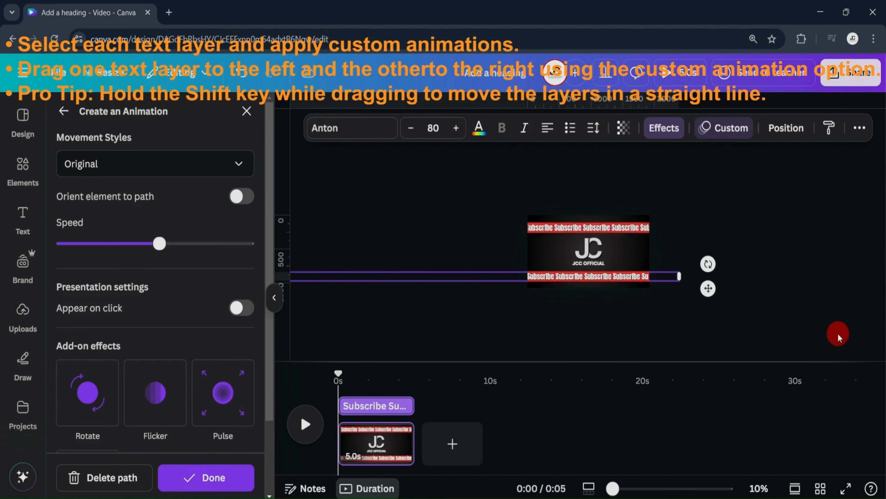
{"action": "left_click", "coordinate": [111, 477]}
Redraw the lower Subscribe line's rightward animation path farther past the page edge, and undo it
{"action": "scroll", "coordinate": [746, 371], "scroll_direction": "down", "scroll_amount": 2}
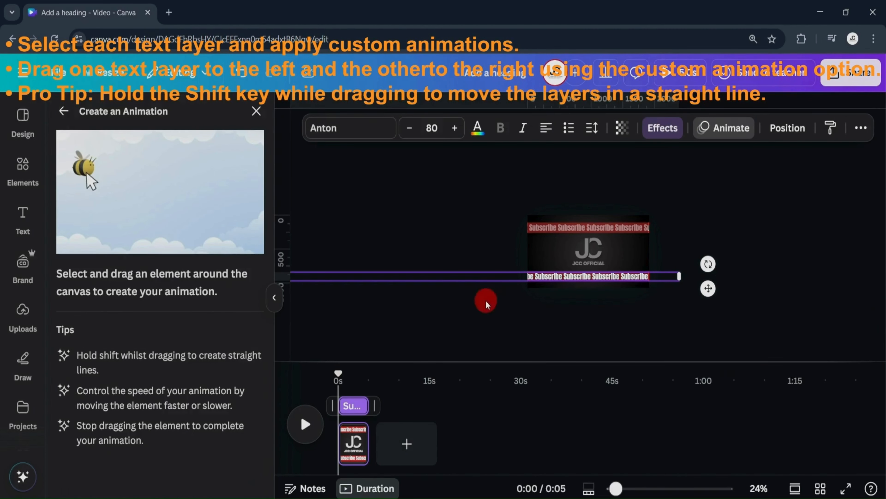
{"action": "scroll", "coordinate": [416, 205], "scroll_direction": "up", "scroll_amount": 5}
{"action": "scroll", "coordinate": [610, 311], "scroll_direction": "down", "scroll_amount": 5}
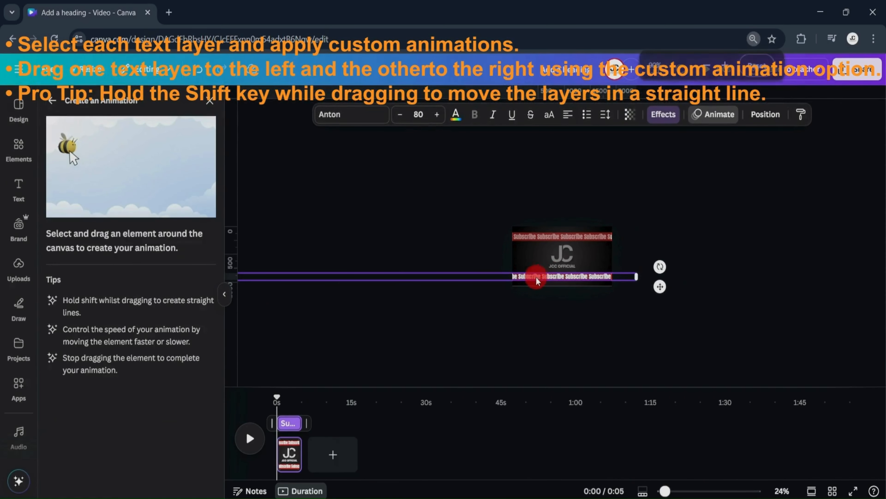
{"action": "mouse_move", "coordinate": [536, 281]}
{"action": "left_mouse_down"}
{"action": "mouse_move", "coordinate": [517, 276]}
{"action": "mouse_move", "coordinate": [782, 281]}
{"action": "left_mouse_up"}
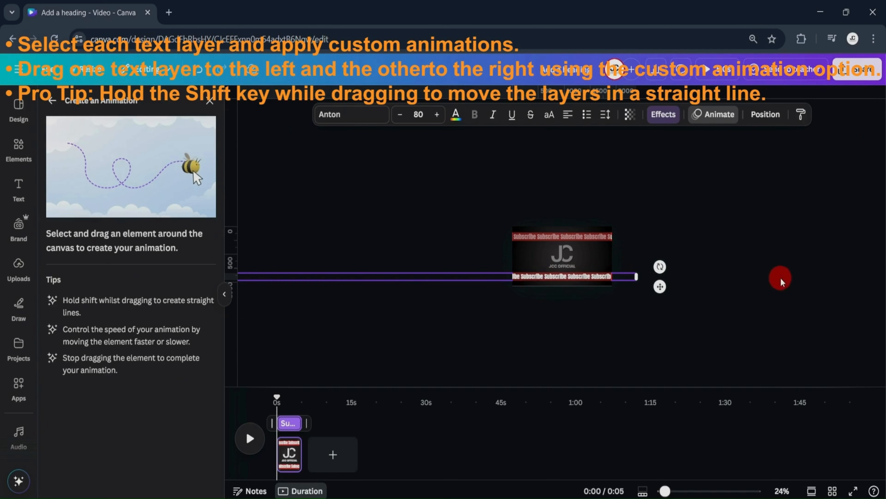
{"action": "left_click_drag", "start_coordinate": [868, 279], "coordinate": [885, 280]}
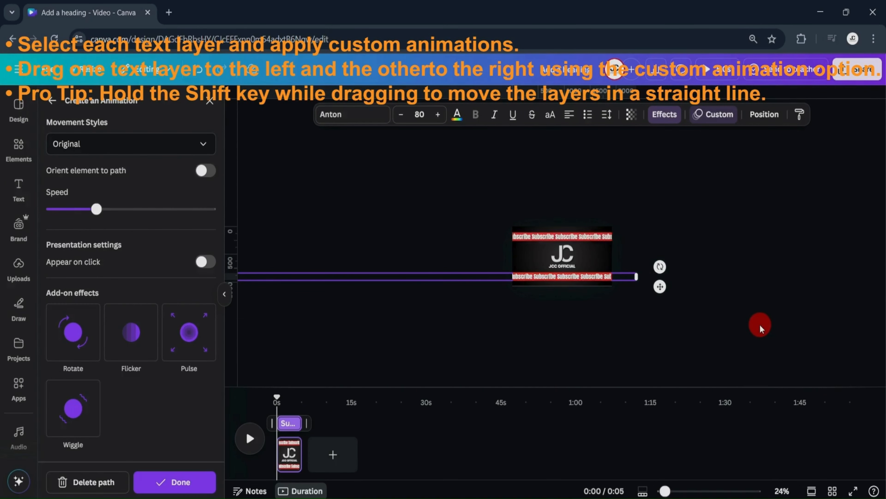
{"action": "key", "text": "ctrl+z"}
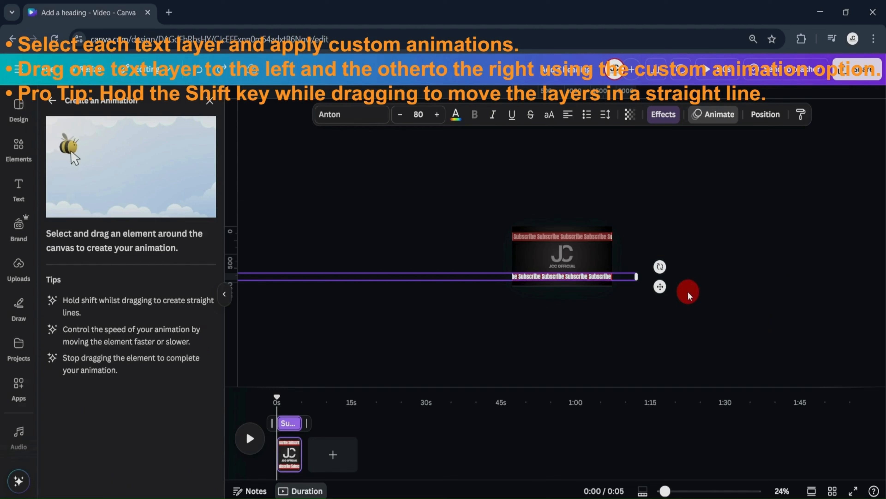
Give the lower Subscribe line a custom animation path running straight right and reduce its speed to the minimum
{"action": "left_click", "coordinate": [755, 39]}
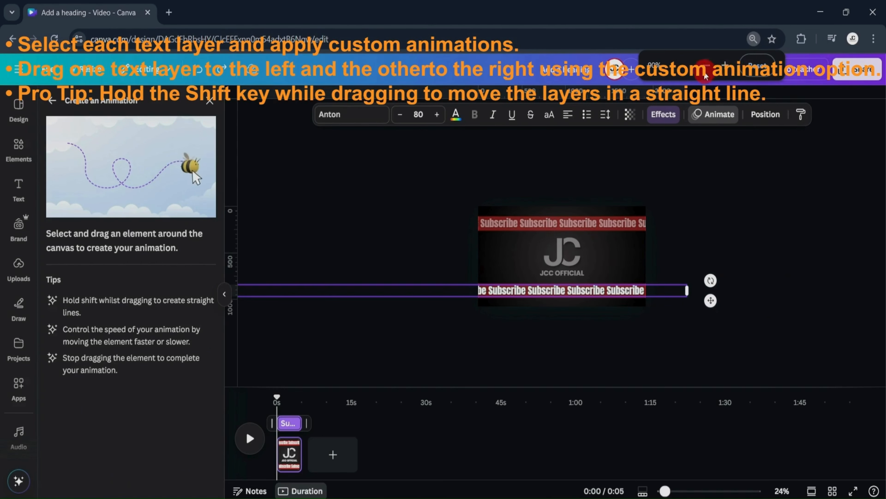
{"action": "left_click", "coordinate": [705, 69]}
{"action": "left_click", "coordinate": [746, 240]}
{"action": "left_click", "coordinate": [551, 234]}
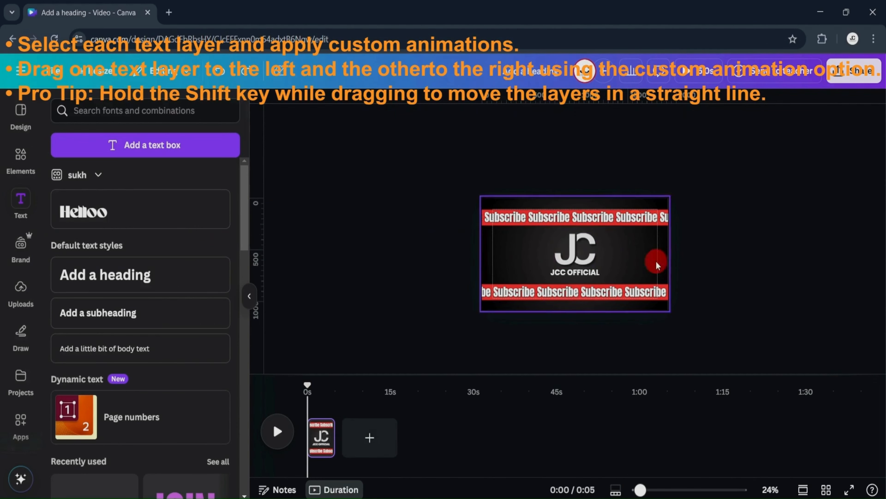
{"action": "scroll", "coordinate": [758, 269], "scroll_direction": "down", "scroll_amount": 2}
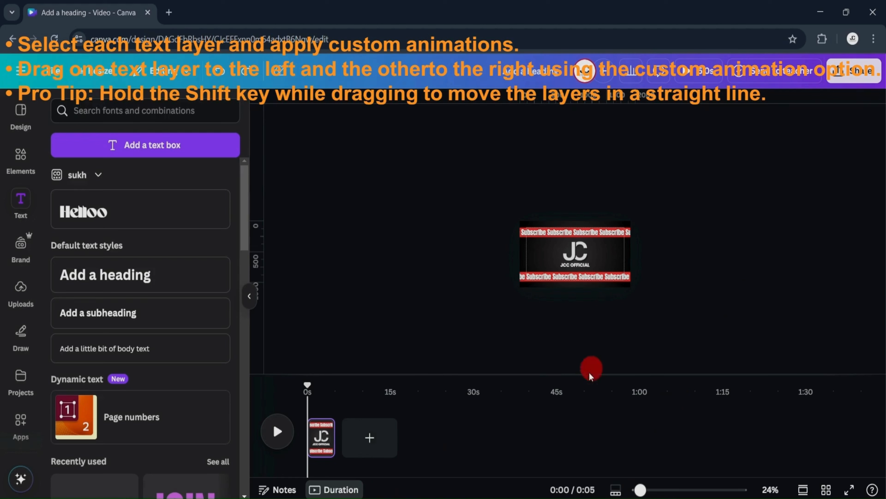
{"action": "left_click", "coordinate": [565, 278]}
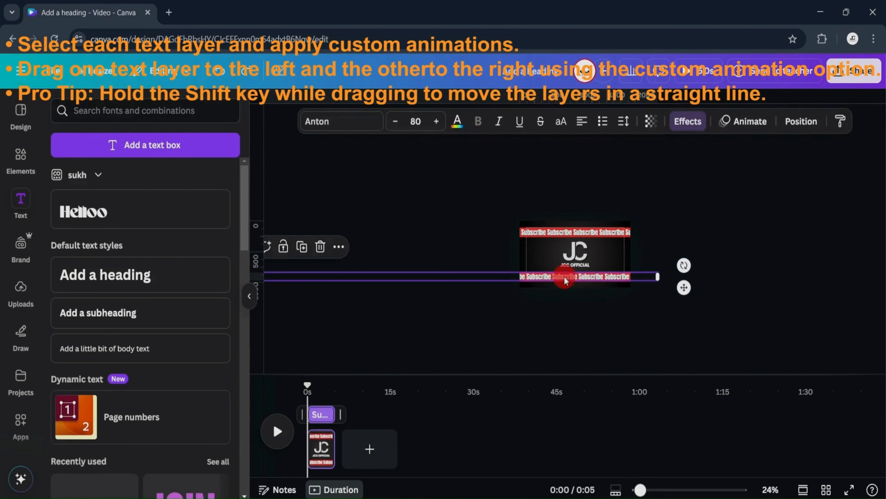
{"action": "left_click", "coordinate": [736, 121]}
{"action": "left_click", "coordinate": [126, 253]}
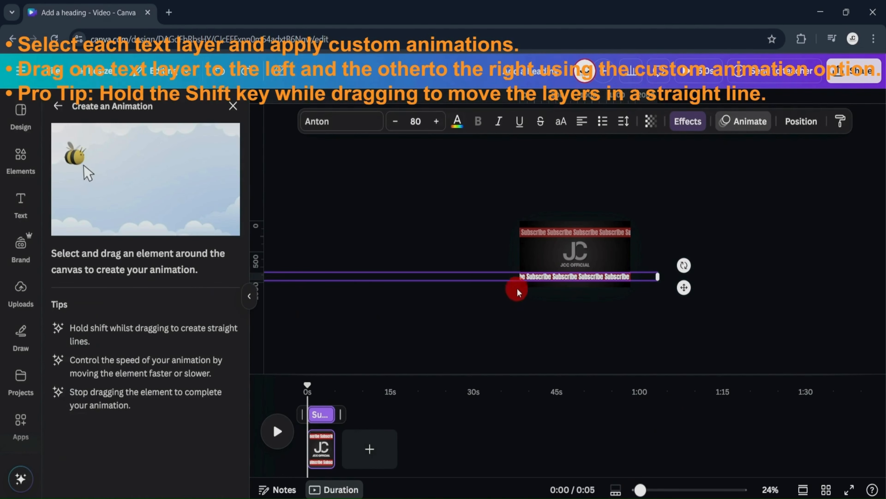
{"action": "left_click_drag", "start_coordinate": [522, 280], "coordinate": [884, 276]}
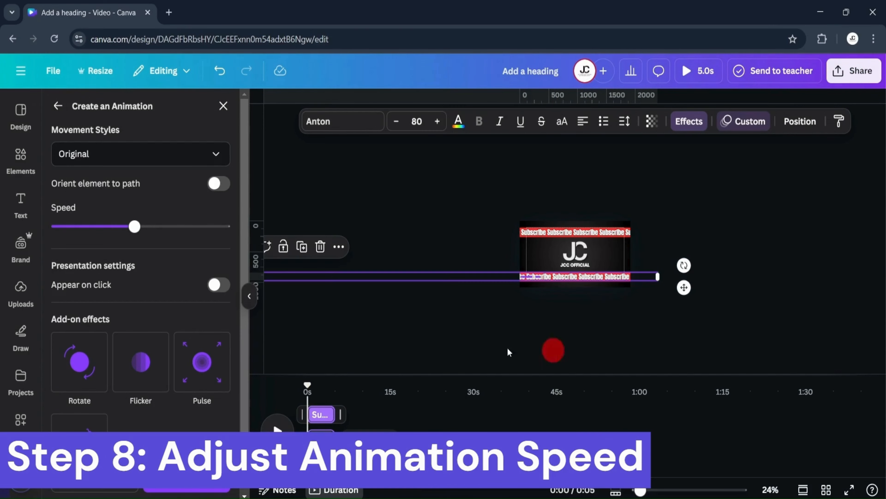
{"action": "left_click_drag", "start_coordinate": [131, 229], "coordinate": [56, 226]}
{"action": "left_click", "coordinate": [588, 231]}
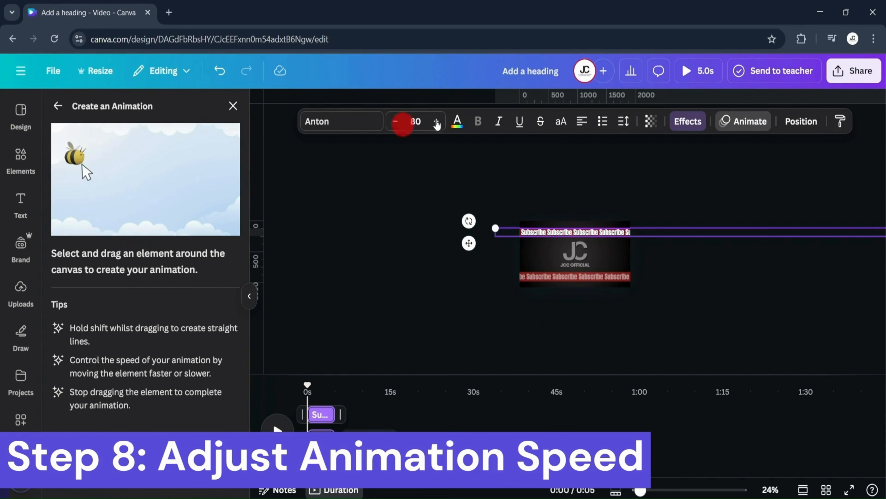
{"action": "left_click", "coordinate": [721, 125]}
{"action": "left_click", "coordinate": [555, 230]}
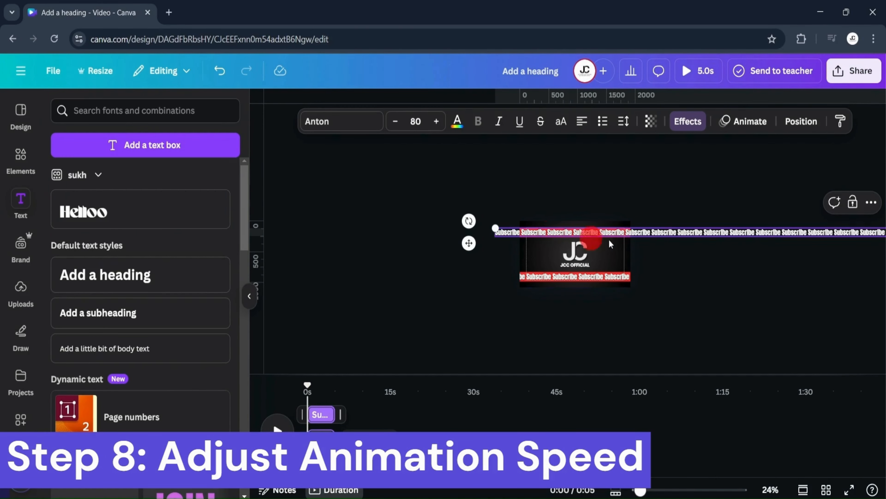
{"action": "left_click", "coordinate": [695, 265]}
Give the upper Subscribe line a custom animation path running straight left and reduce its speed to the minimum
{"action": "left_click", "coordinate": [577, 233]}
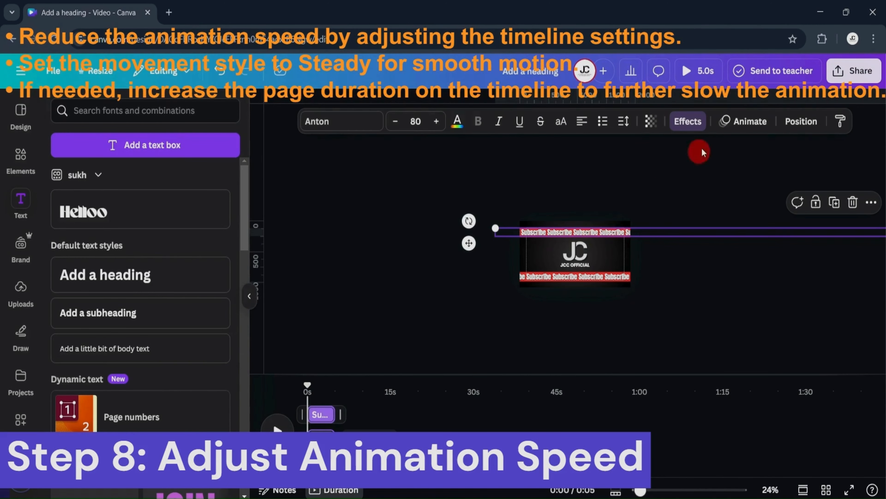
{"action": "left_click", "coordinate": [743, 121]}
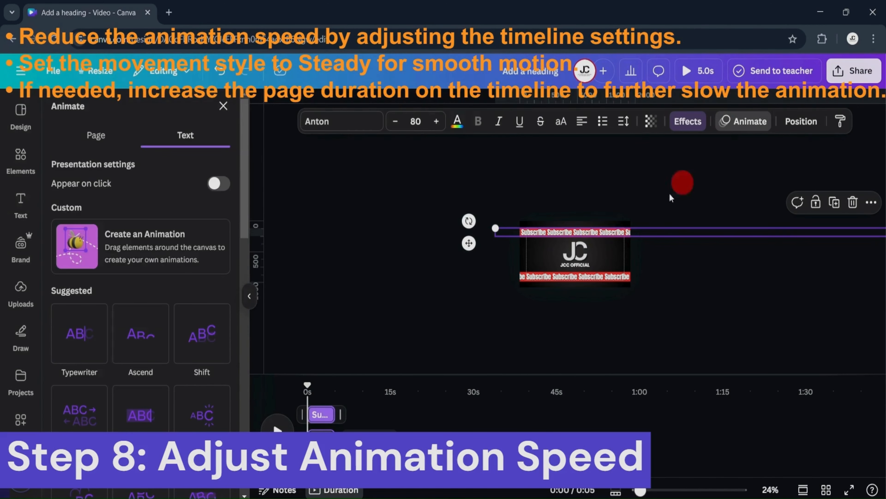
{"action": "left_click", "coordinate": [181, 255]}
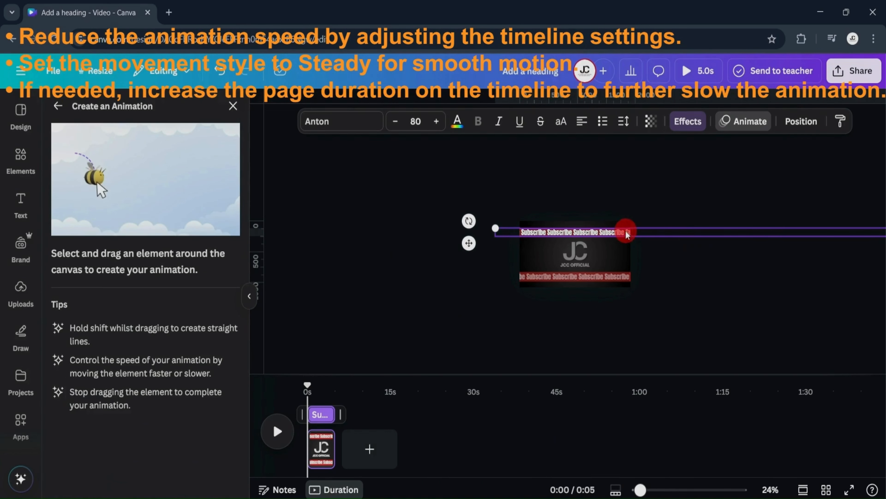
{"action": "left_click_drag", "start_coordinate": [626, 234], "coordinate": [30, 232]}
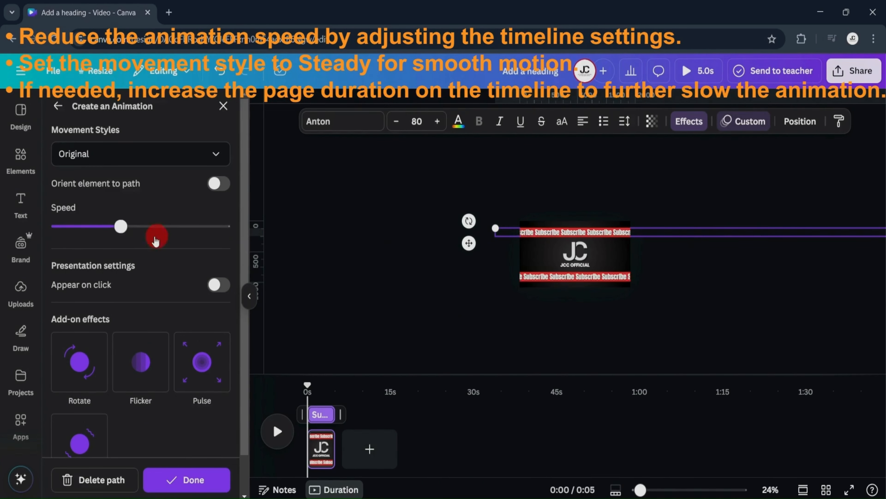
{"action": "left_click_drag", "start_coordinate": [156, 241], "coordinate": [2, 238]}
Set the movement style of both the upper and lower Subscribe line animations to Steady
{"action": "left_click", "coordinate": [168, 158]}
{"action": "left_click", "coordinate": [93, 236]}
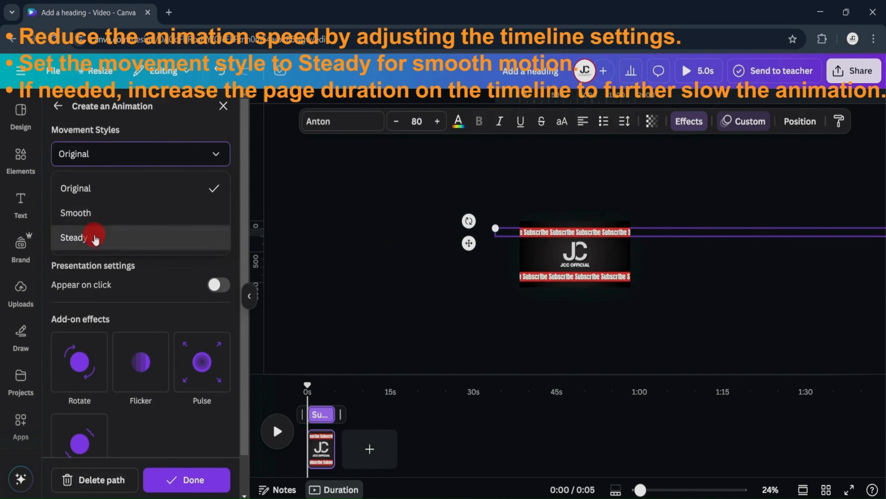
{"action": "left_click", "coordinate": [246, 270]}
{"action": "left_click", "coordinate": [93, 155]}
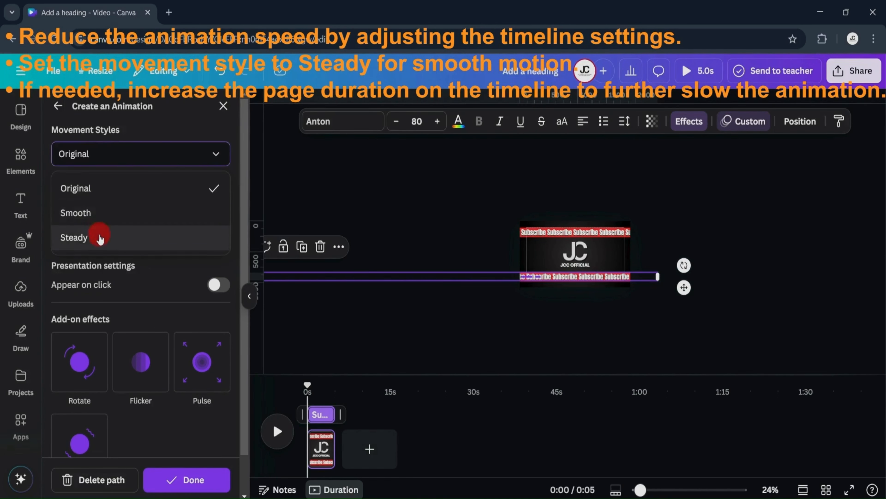
{"action": "left_click", "coordinate": [81, 235]}
{"action": "left_click", "coordinate": [514, 293]}
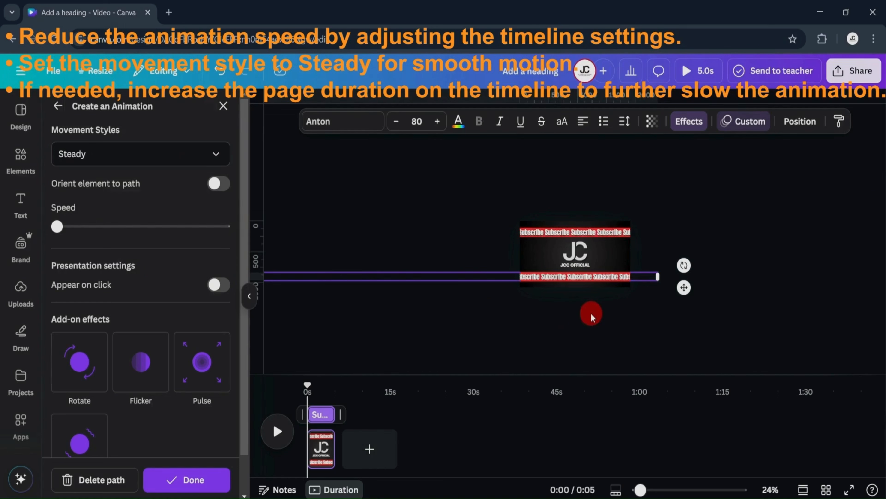
{"action": "left_click", "coordinate": [459, 324]}
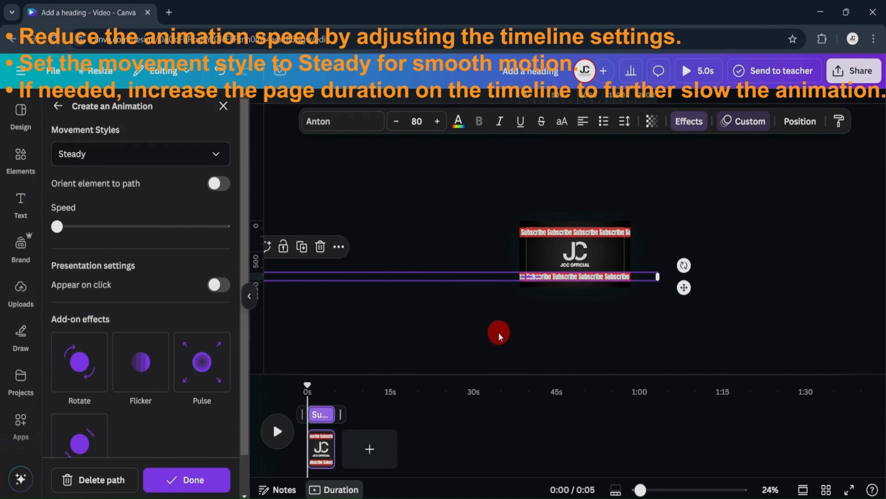
Extend the page duration on the timeline to 37.8 seconds
{"action": "left_click", "coordinate": [499, 335]}
{"action": "left_click", "coordinate": [332, 453]}
{"action": "left_click_drag", "start_coordinate": [335, 452], "coordinate": [517, 456]}
Readjust the custom animation speed of the upper and lower Subscribe lines to a slow setting
{"action": "left_click", "coordinate": [599, 231]}
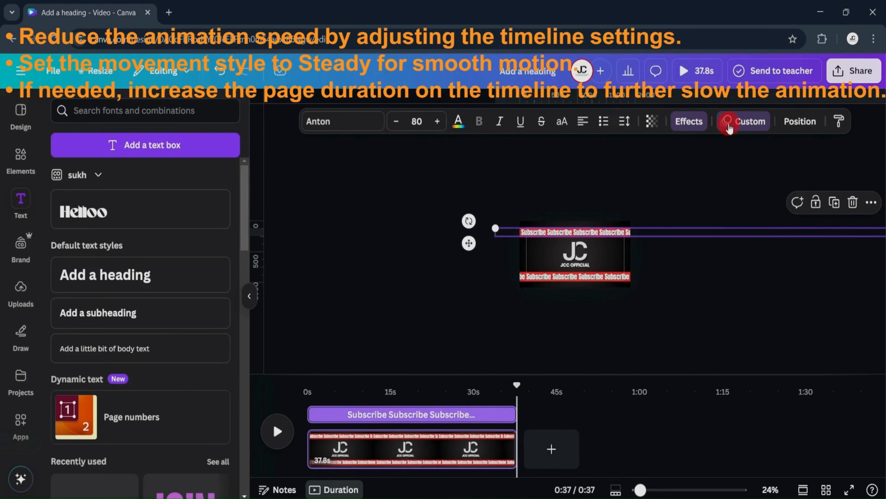
{"action": "left_click", "coordinate": [729, 127]}
{"action": "left_click_drag", "start_coordinate": [140, 236], "coordinate": [74, 236]}
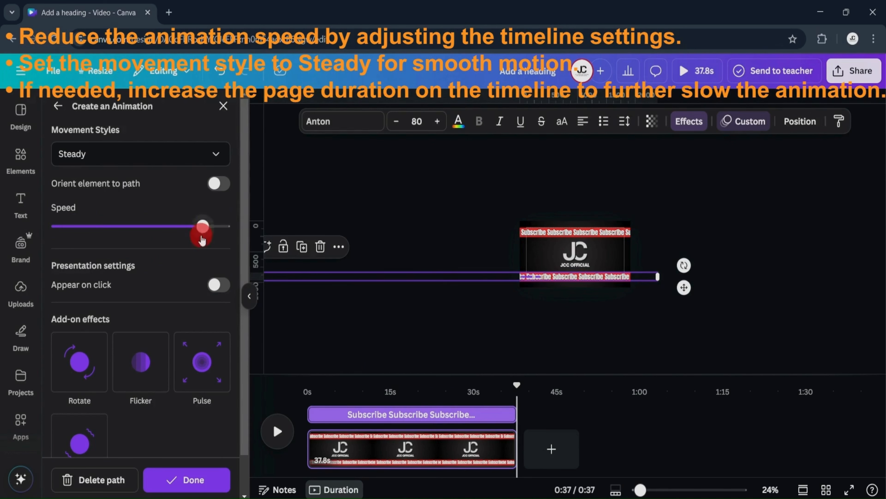
{"action": "left_click_drag", "start_coordinate": [202, 237], "coordinate": [75, 238]}
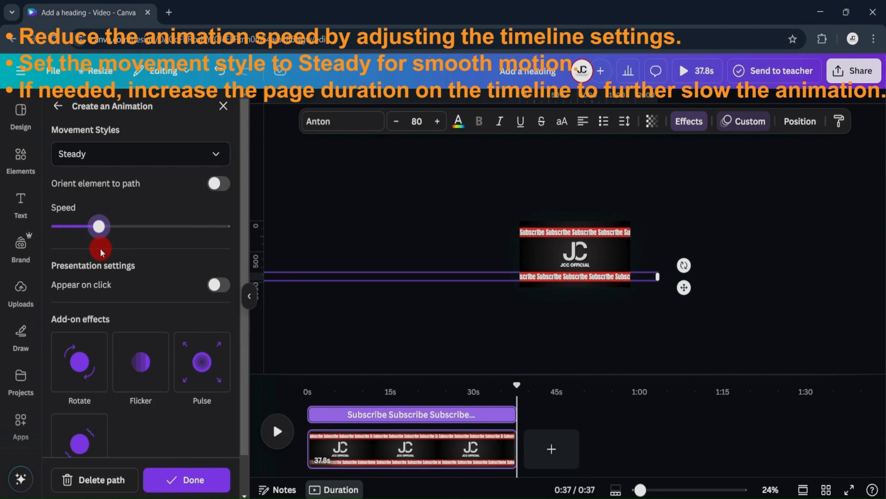
{"action": "left_click", "coordinate": [781, 250]}
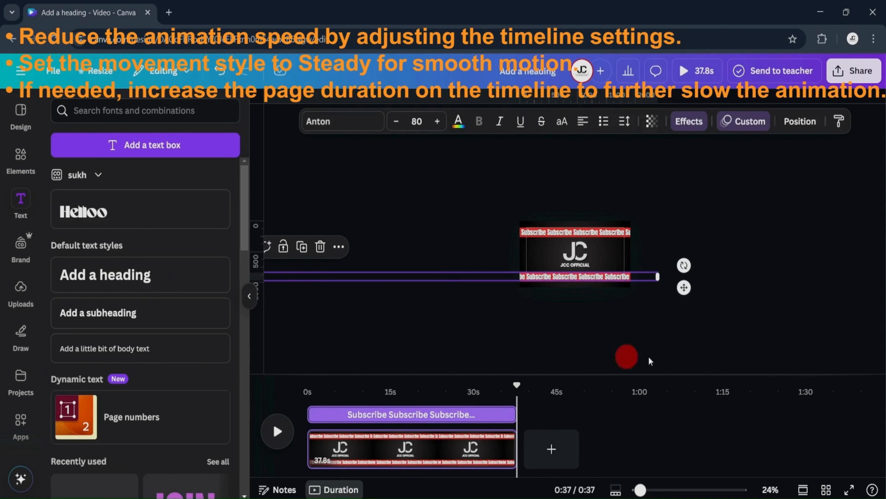
{"action": "left_click", "coordinate": [758, 314]}
Apply the Block text animation on enter to the JCC OFFICIAL name below the logo
{"action": "left_click_drag", "start_coordinate": [522, 390], "coordinate": [372, 388]}
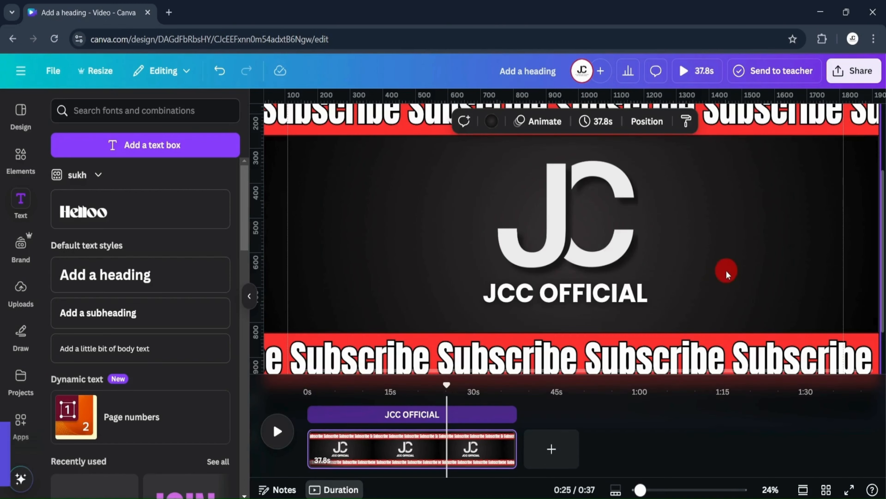
{"action": "left_click", "coordinate": [640, 244]}
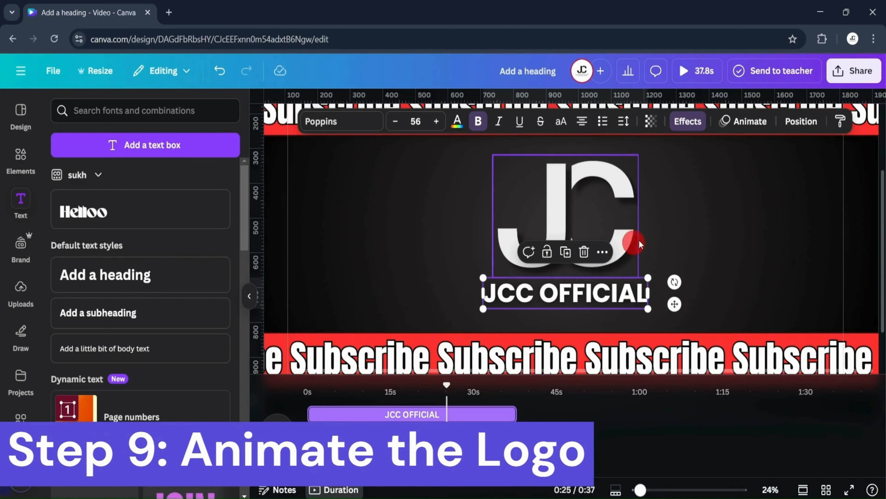
{"action": "left_click", "coordinate": [737, 122]}
{"action": "scroll", "coordinate": [146, 391], "scroll_direction": "down", "scroll_amount": 4}
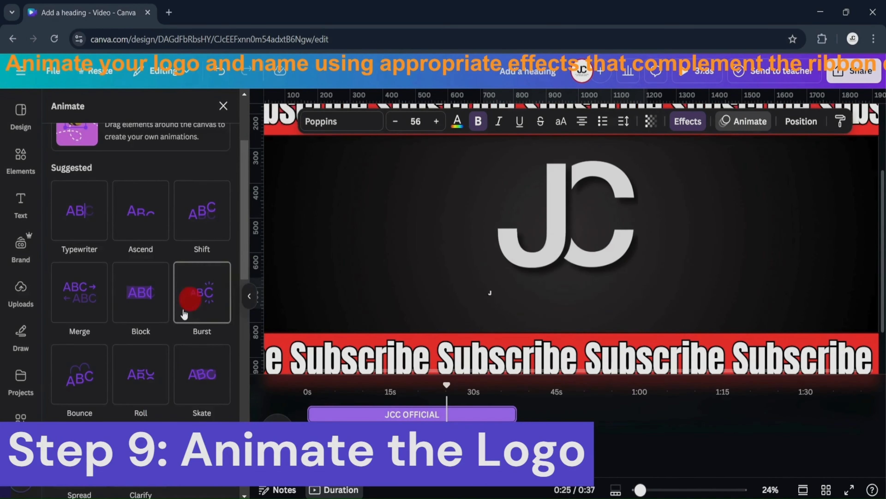
{"action": "scroll", "coordinate": [188, 297], "scroll_direction": "down", "scroll_amount": 5}
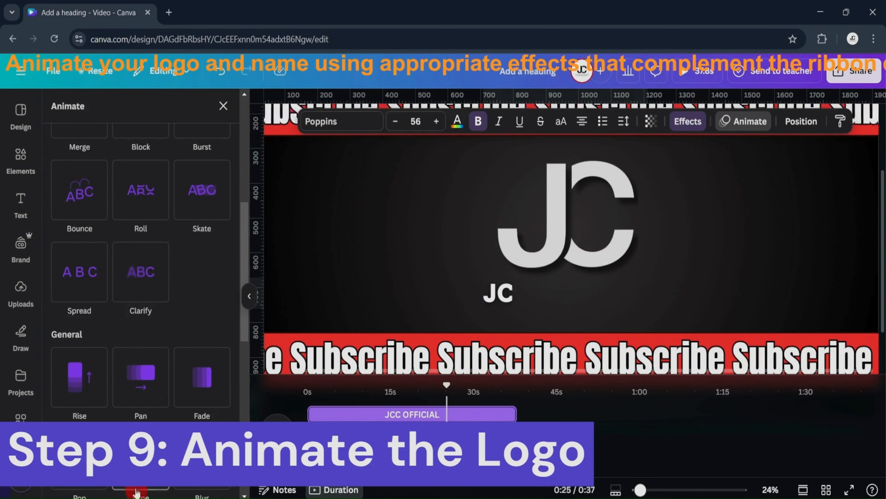
{"action": "scroll", "coordinate": [126, 289], "scroll_direction": "up", "scroll_amount": 3}
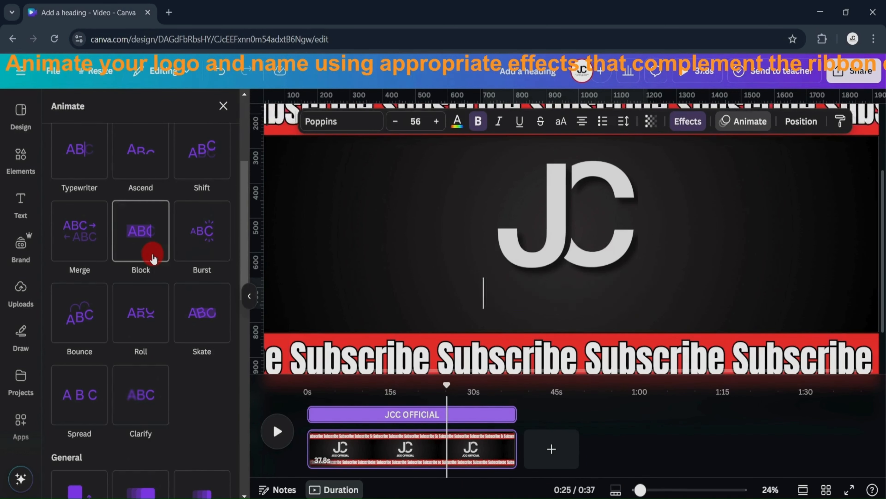
{"action": "left_click", "coordinate": [137, 257]}
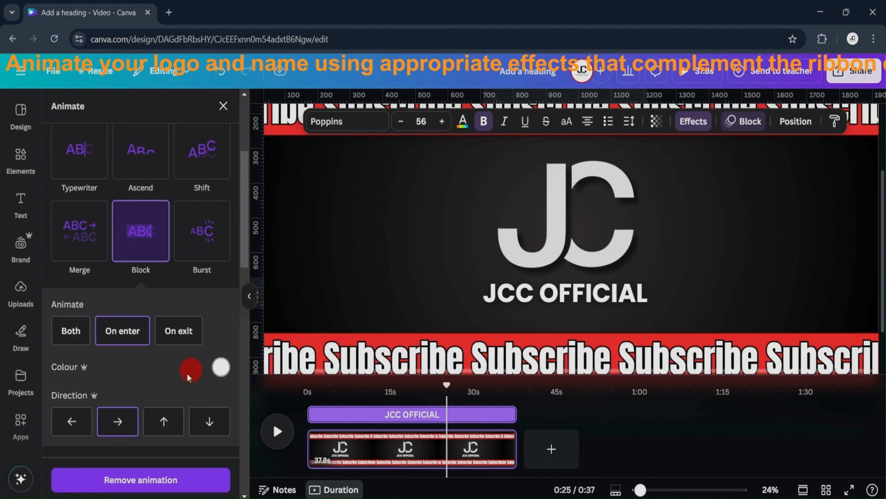